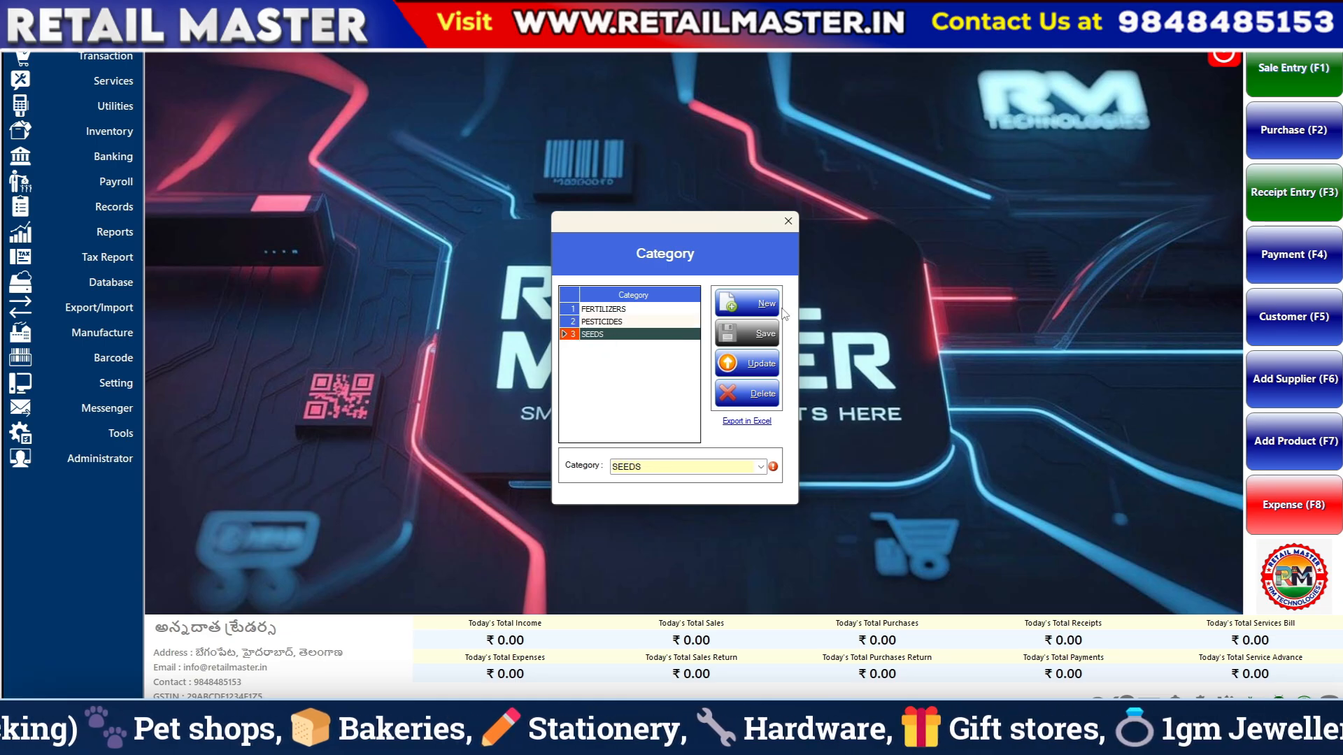
Step: Close the category master and examine each GST rate entry in the Tax Category master
click(788, 222)
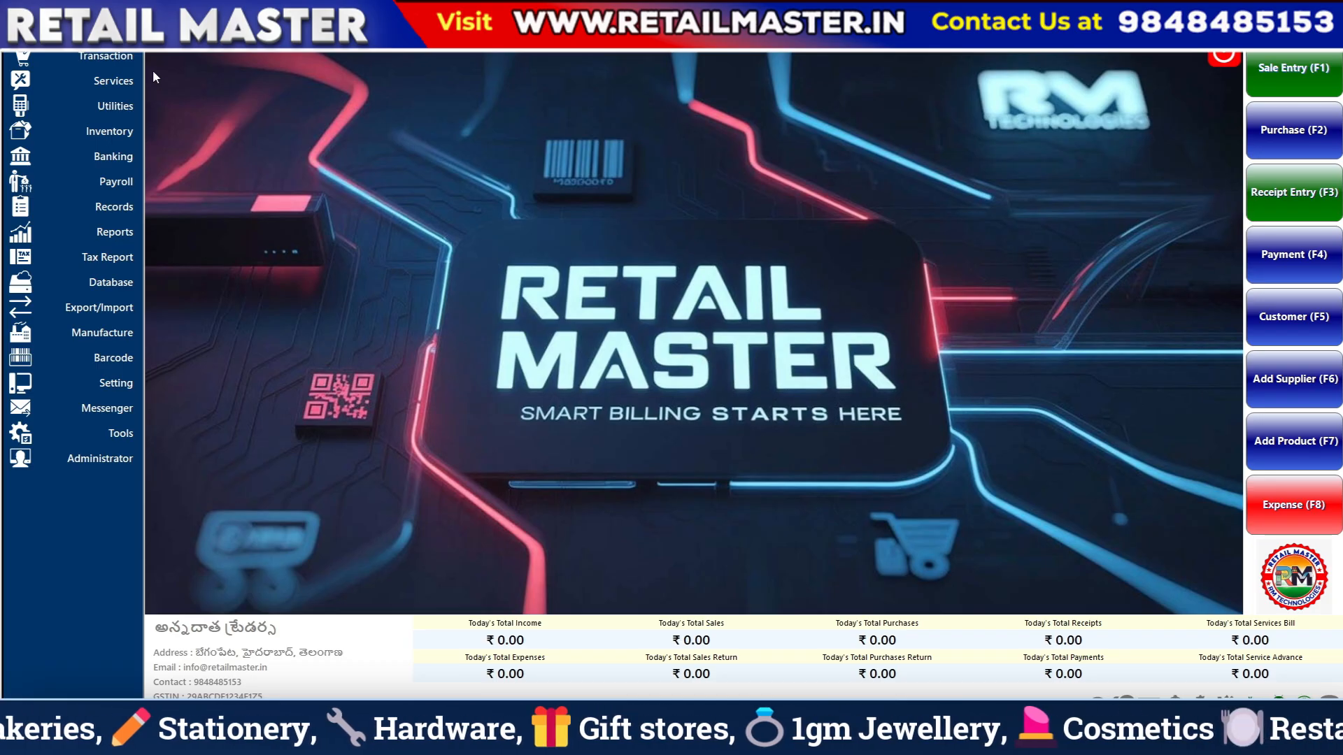
click(106, 31)
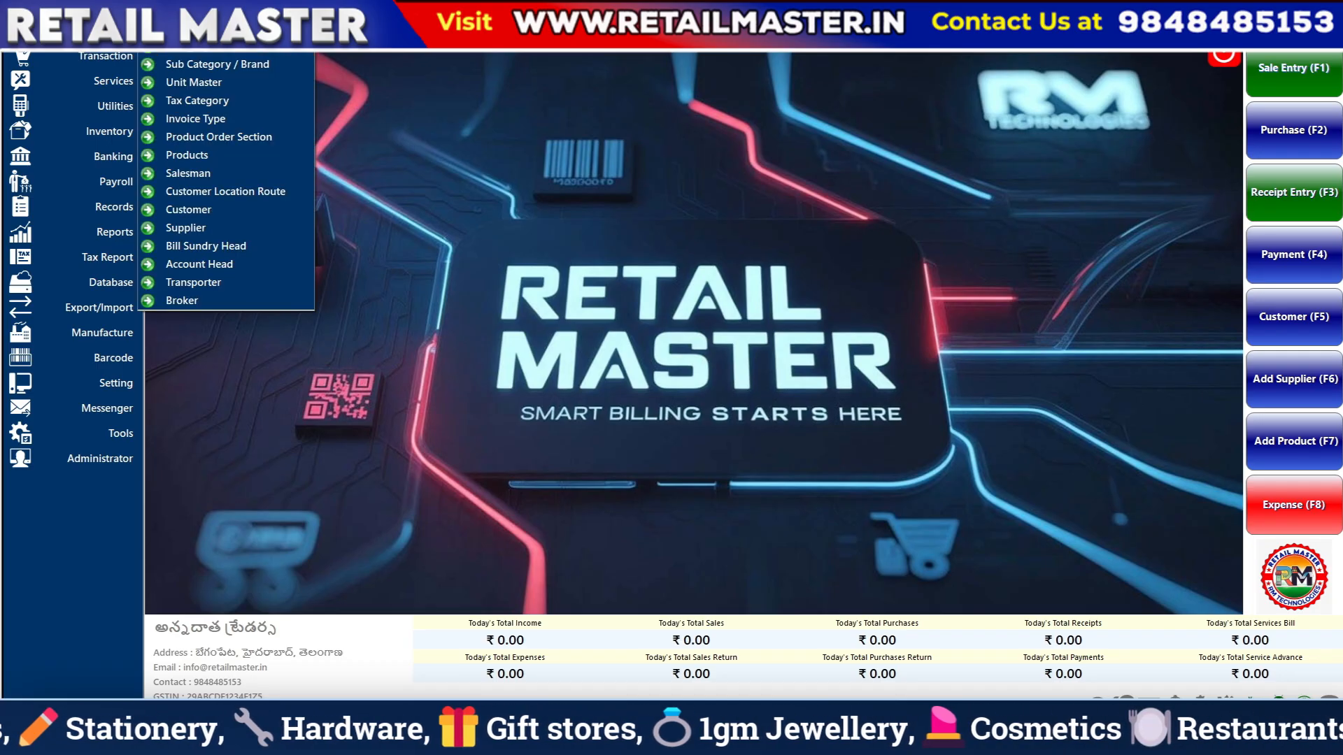
click(194, 102)
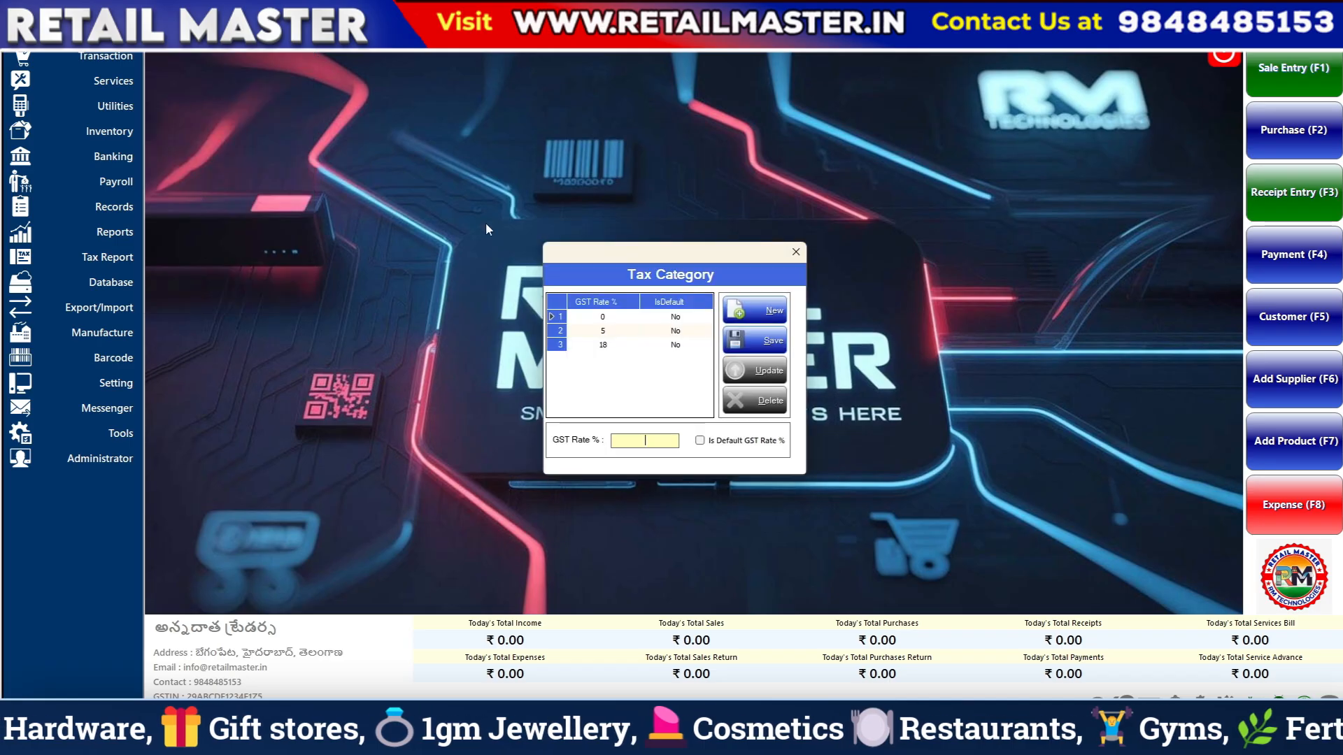
click(603, 317)
click(613, 330)
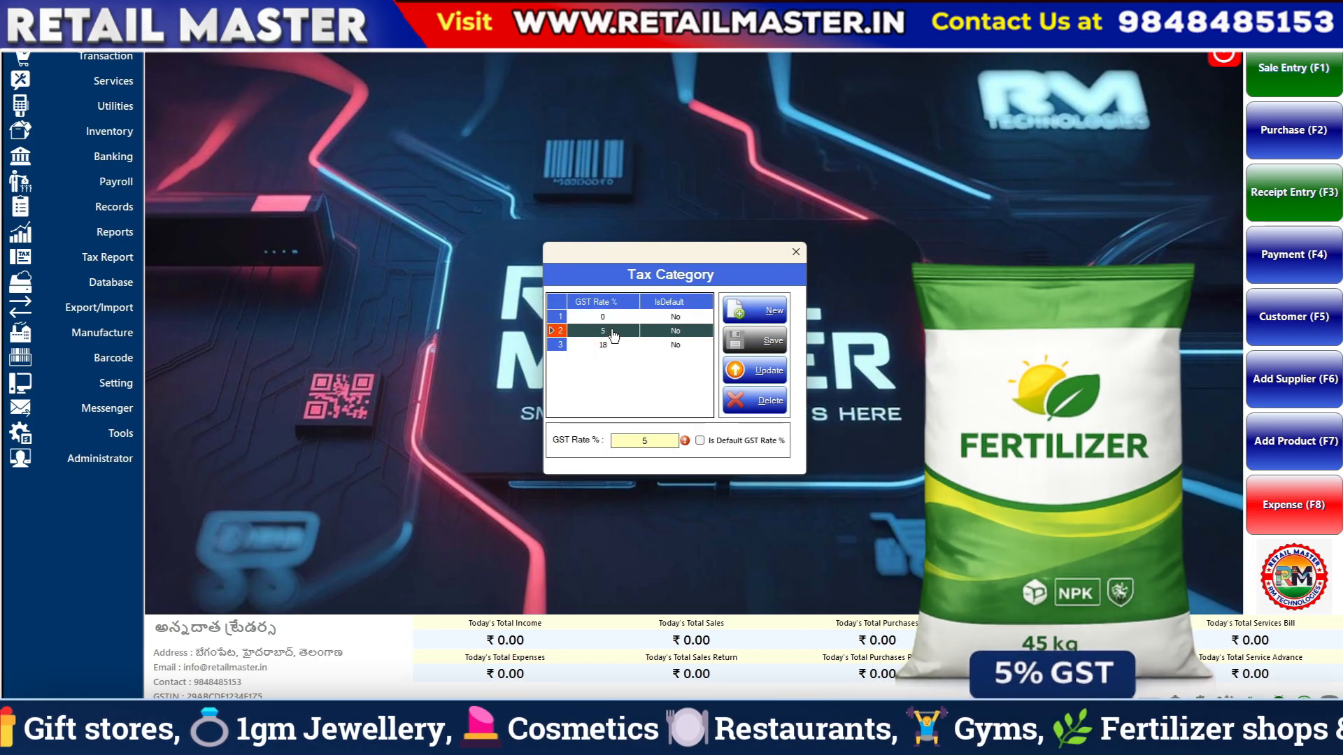
click(613, 345)
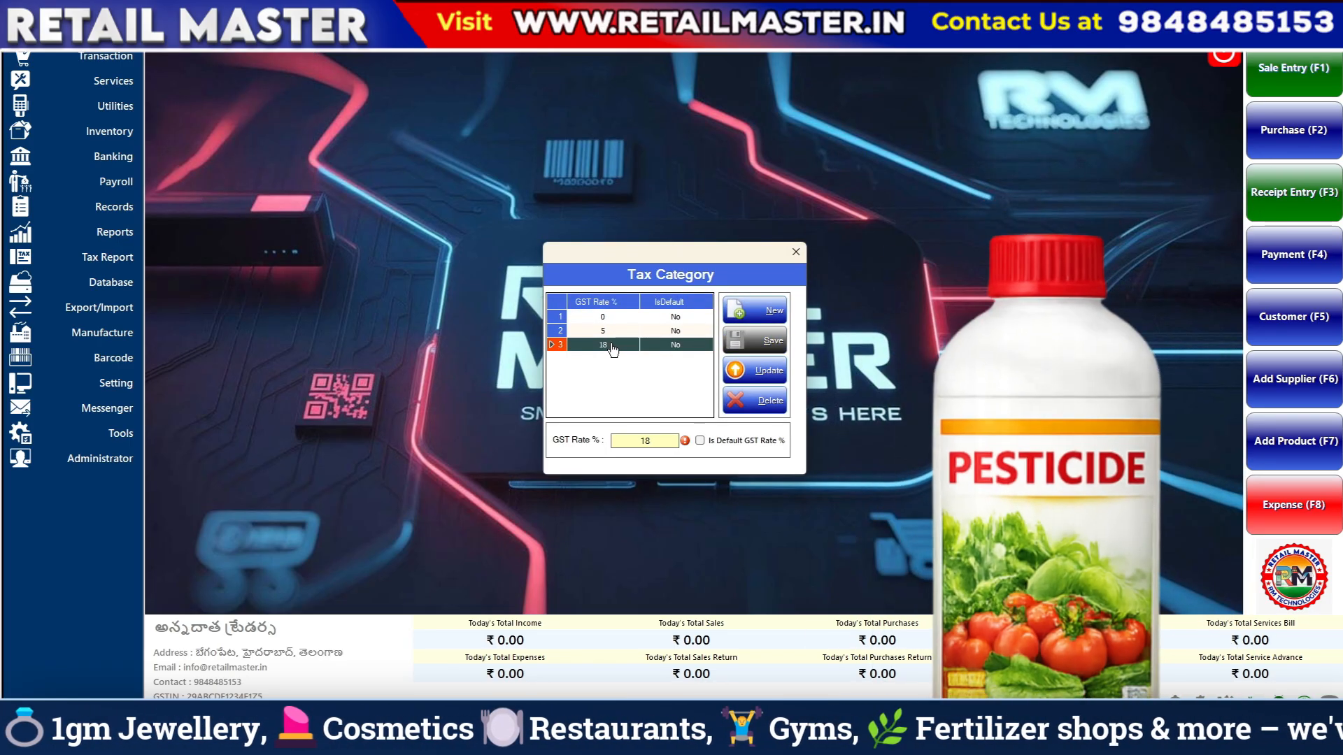
click(606, 319)
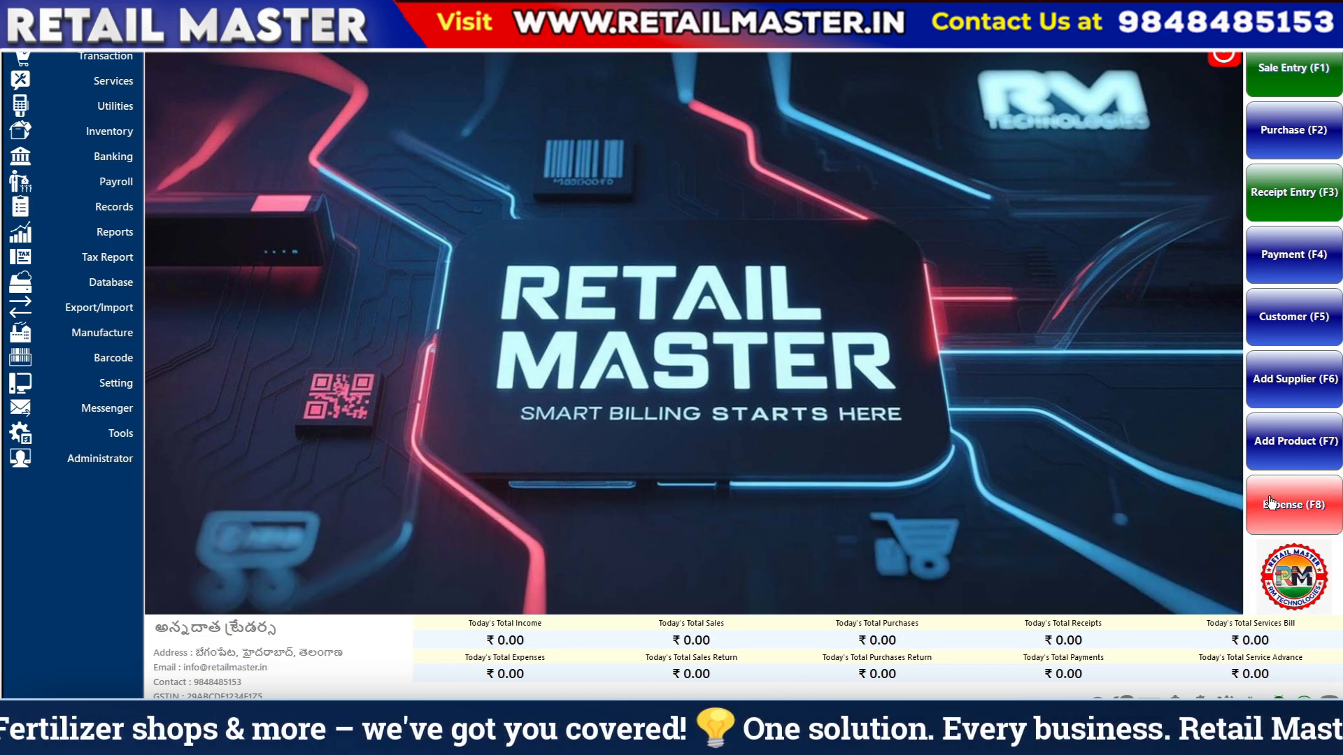
Step: Start a product entry named "Ureas 45 KGS" and assign it to the FERTILIZERS category
click(1283, 453)
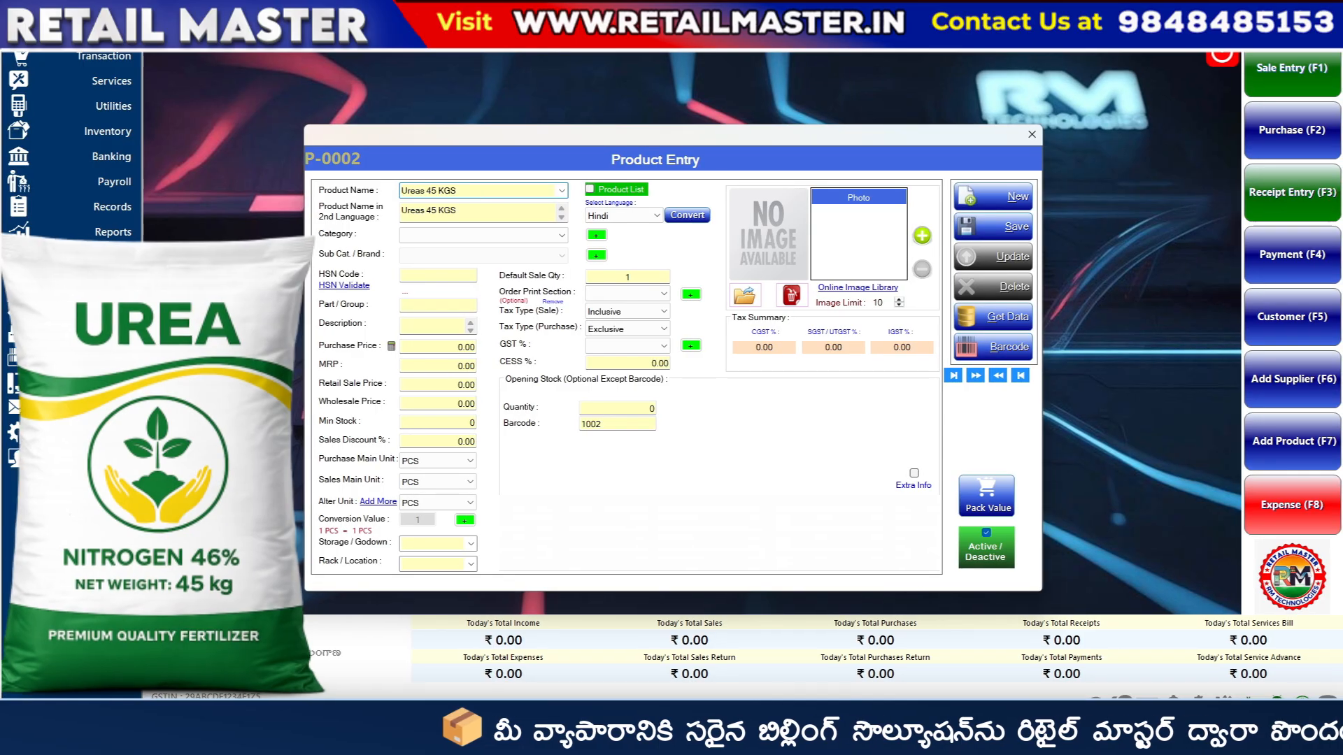
click(488, 238)
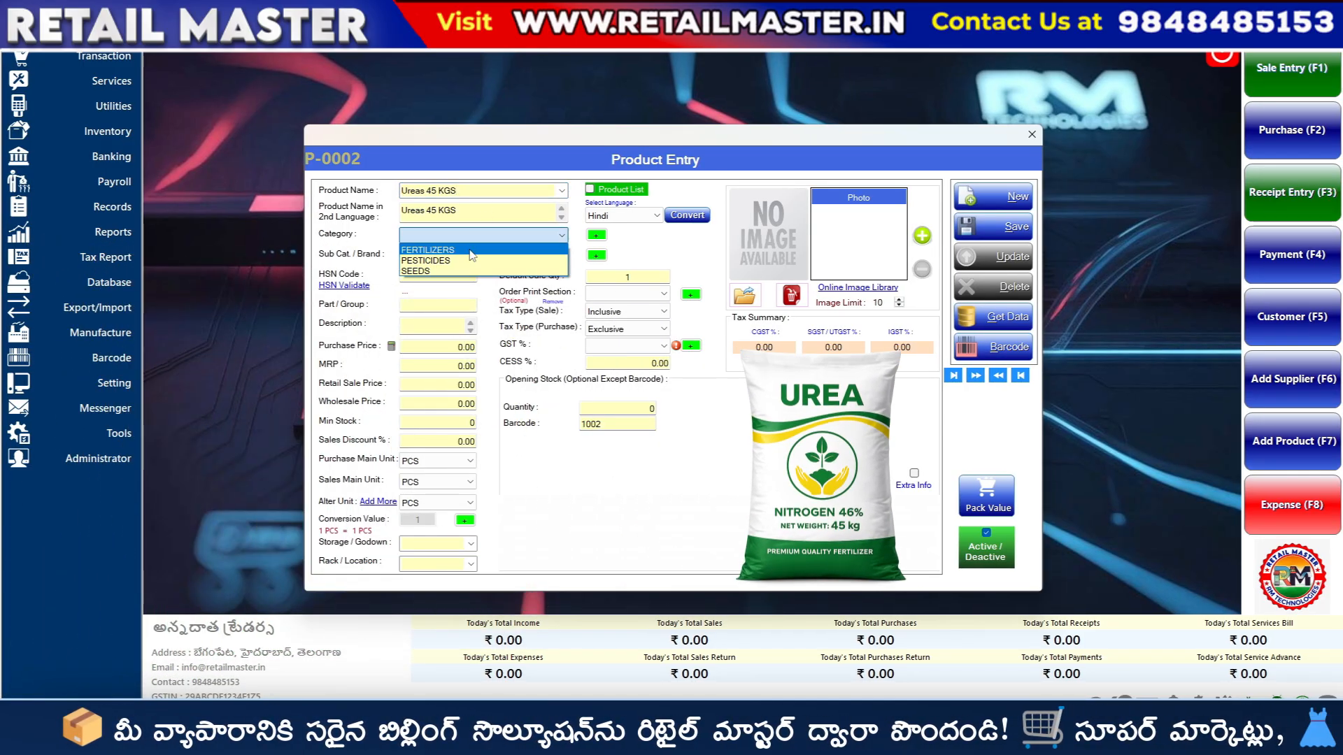
click(470, 251)
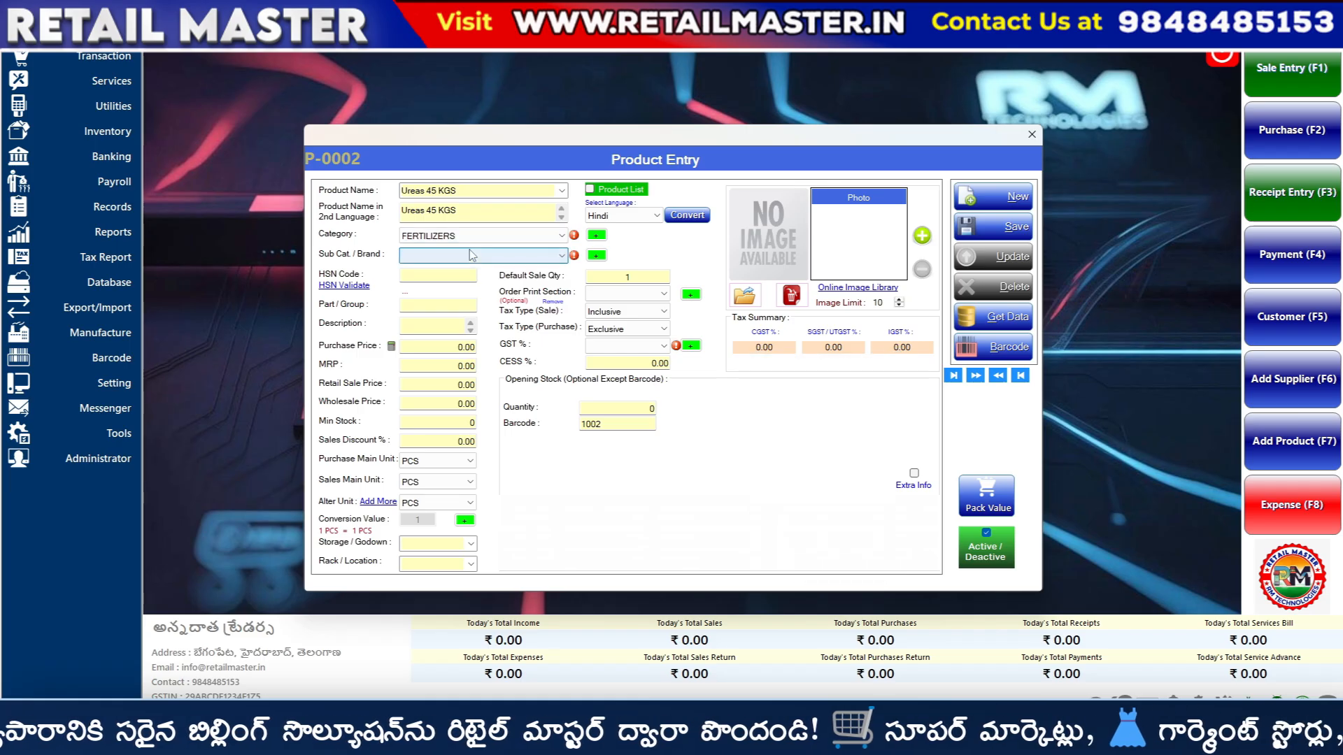
Step: Check the sub category/brand master, set the urea product's brand to కోరమండల్, and enter HSN code 3102
click(596, 255)
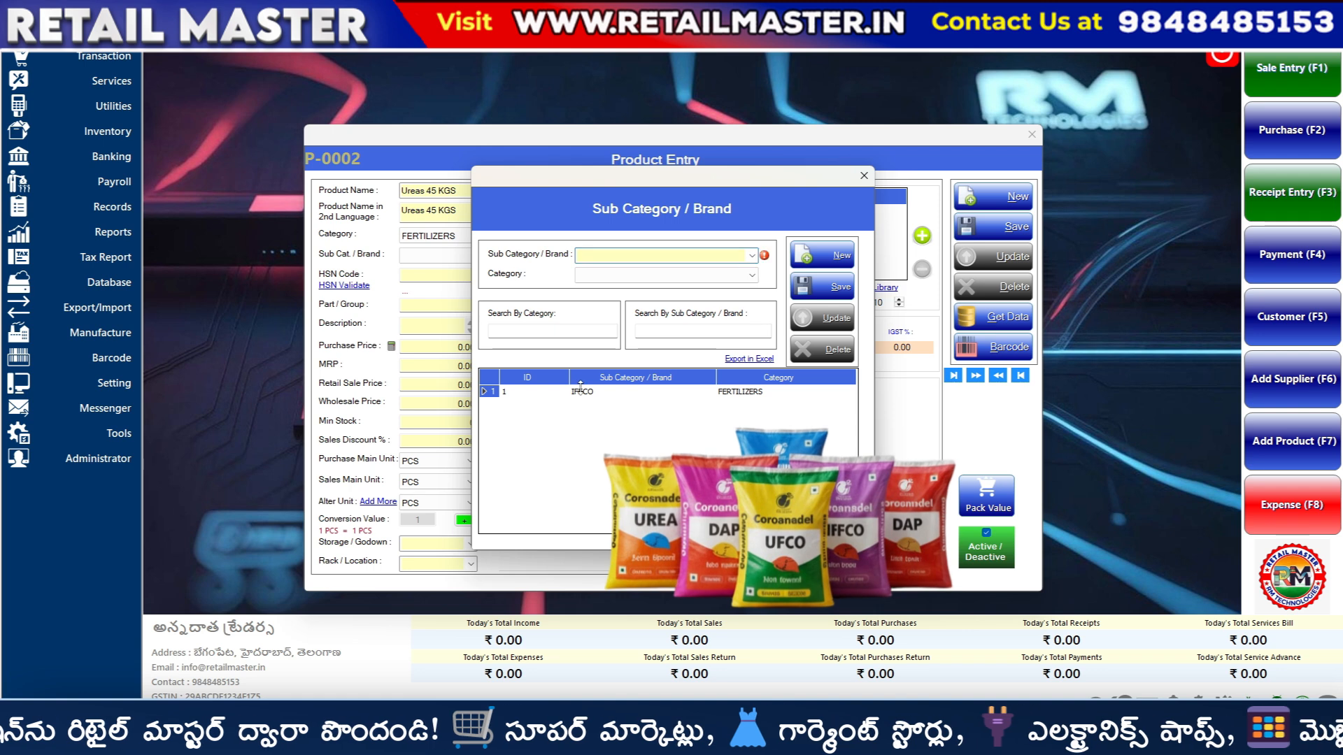
click(594, 392)
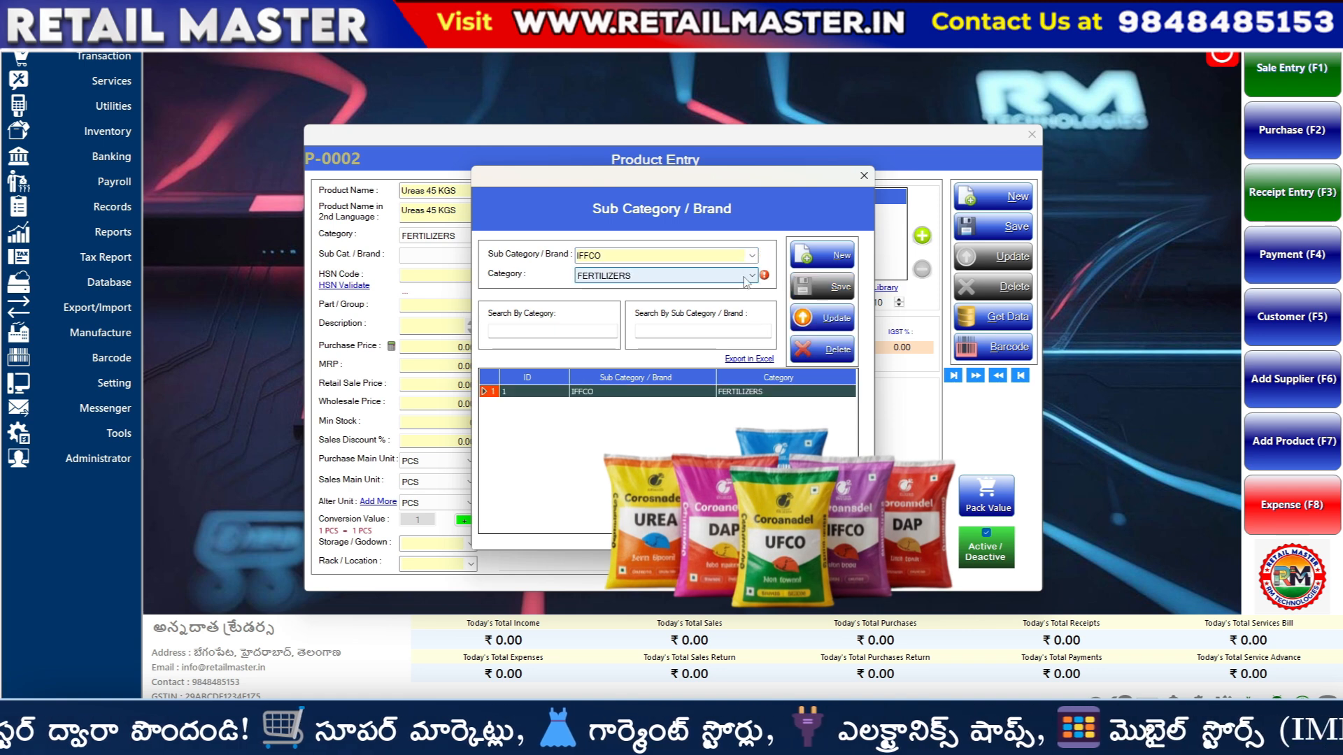
click(488, 257)
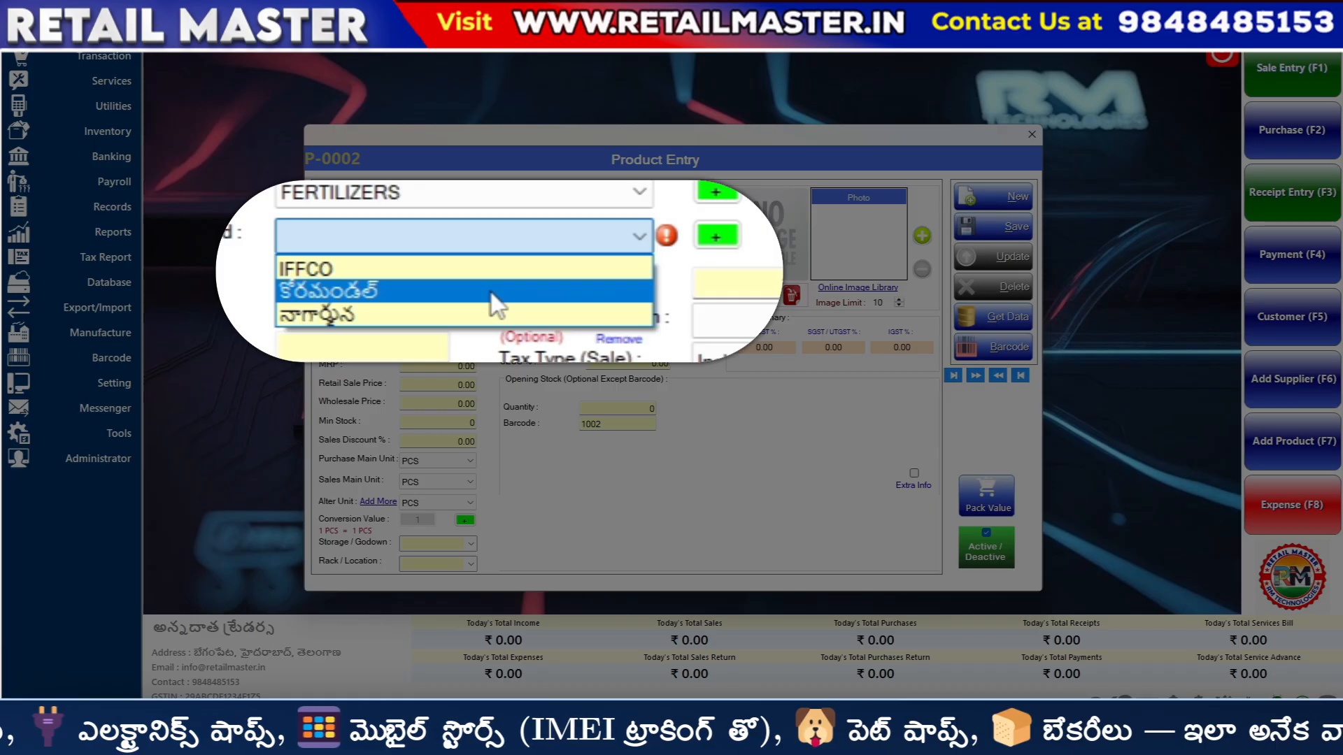
click(494, 290)
click(417, 277)
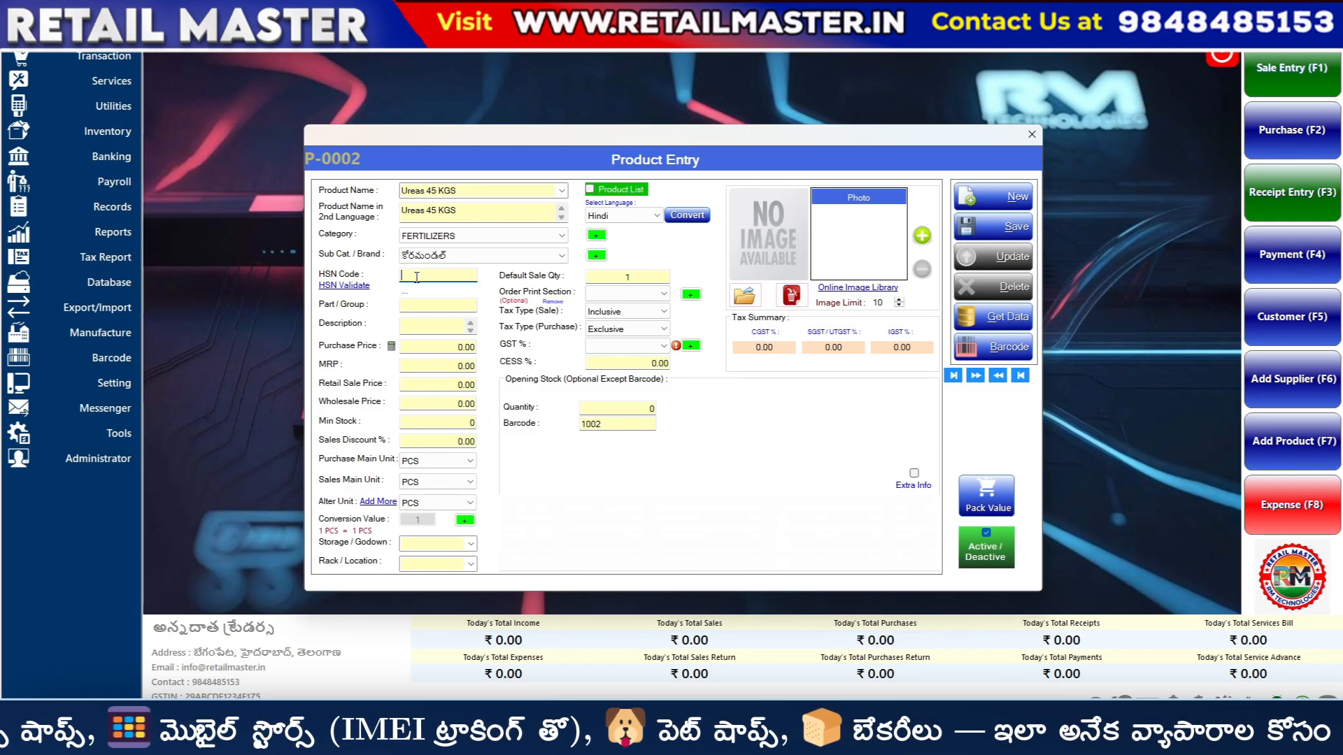
text(3102)
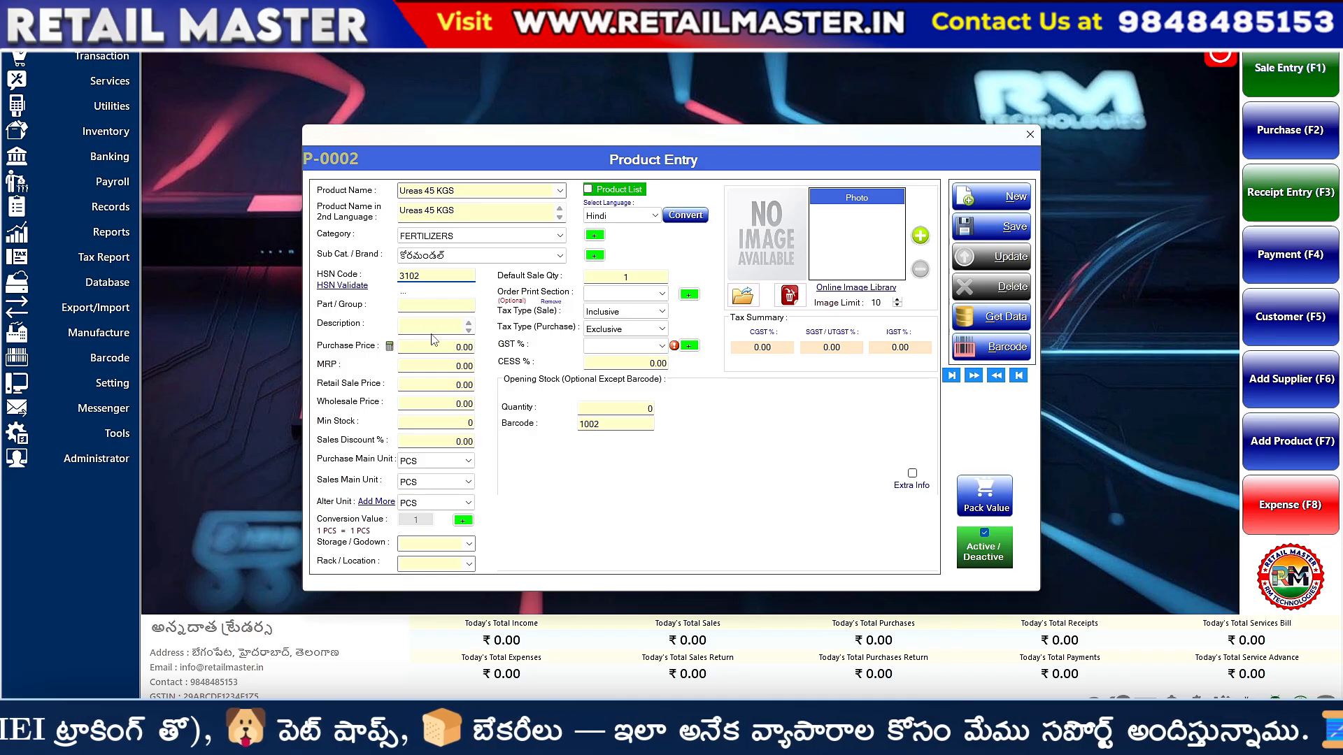
Step: Set the urea product's purchase price to 250, MRP to 500, retail sale price to 290 and wholesale price to 280
click(431, 350)
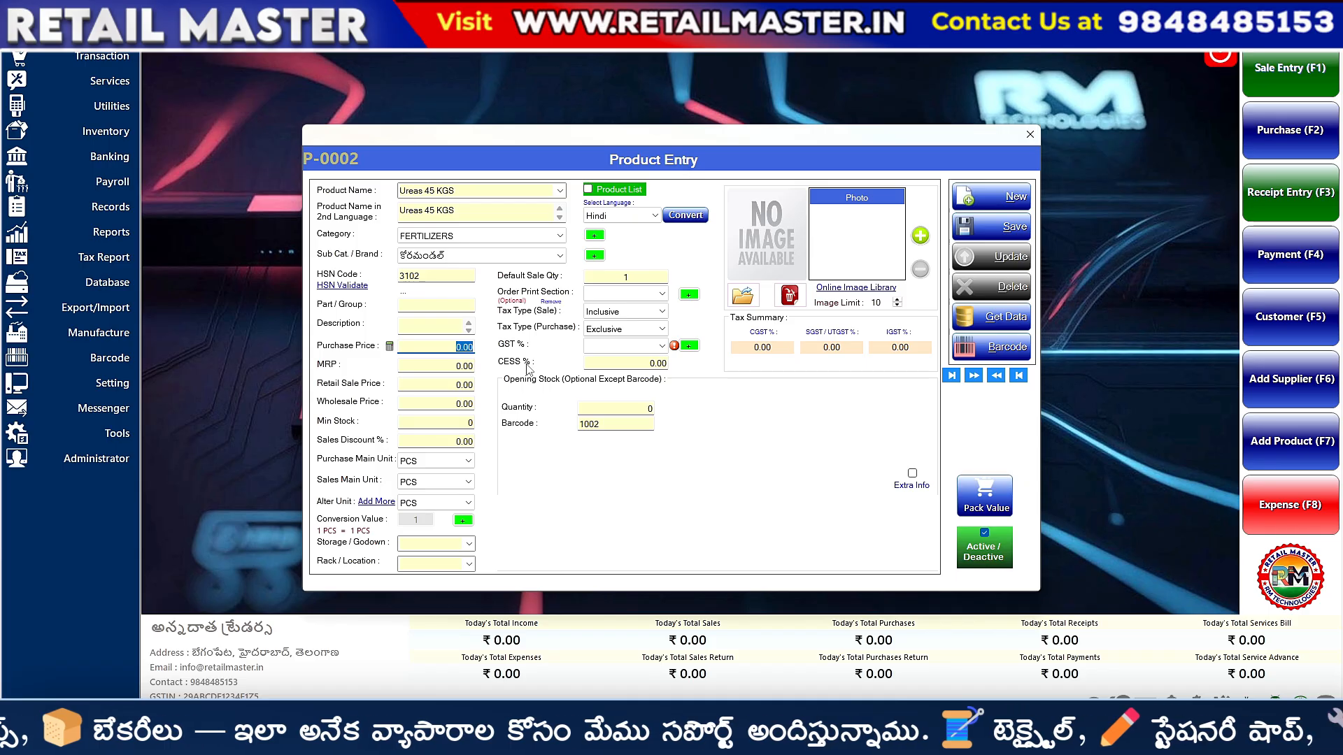
text(250)
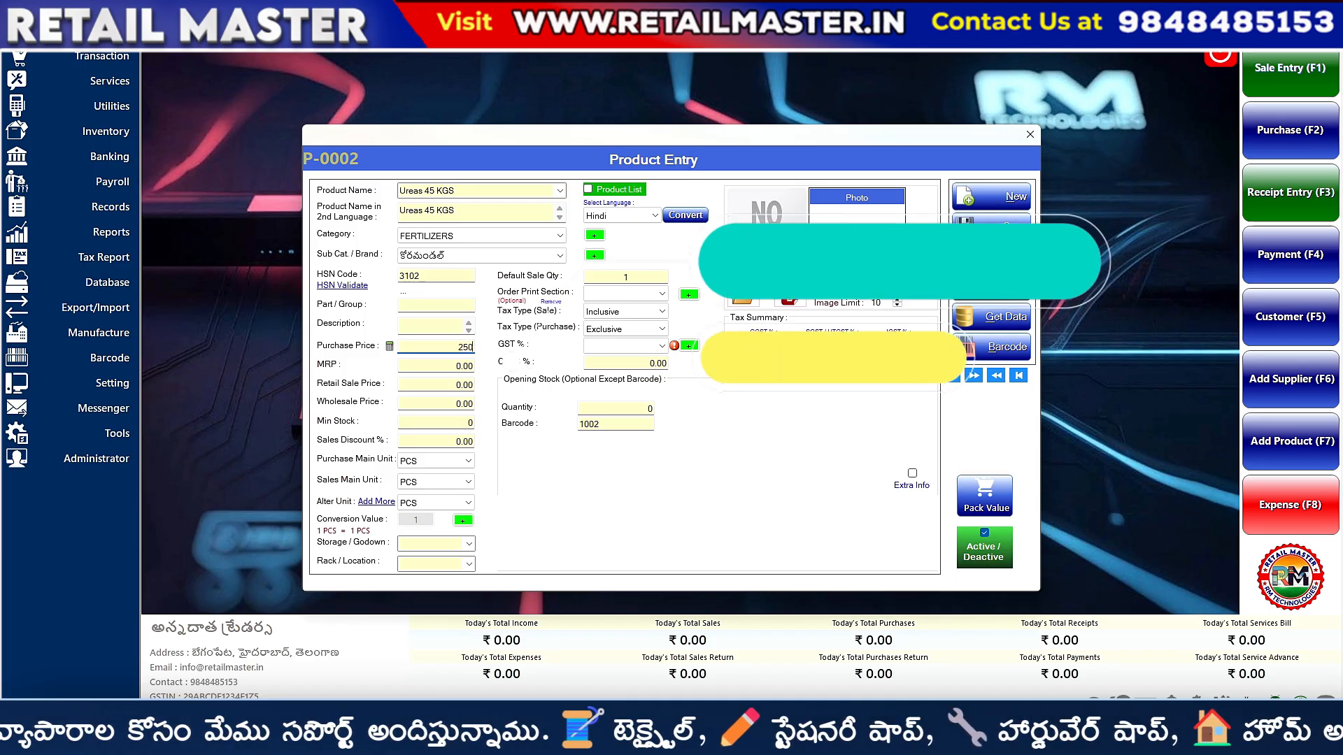
key(Return)
text(500)
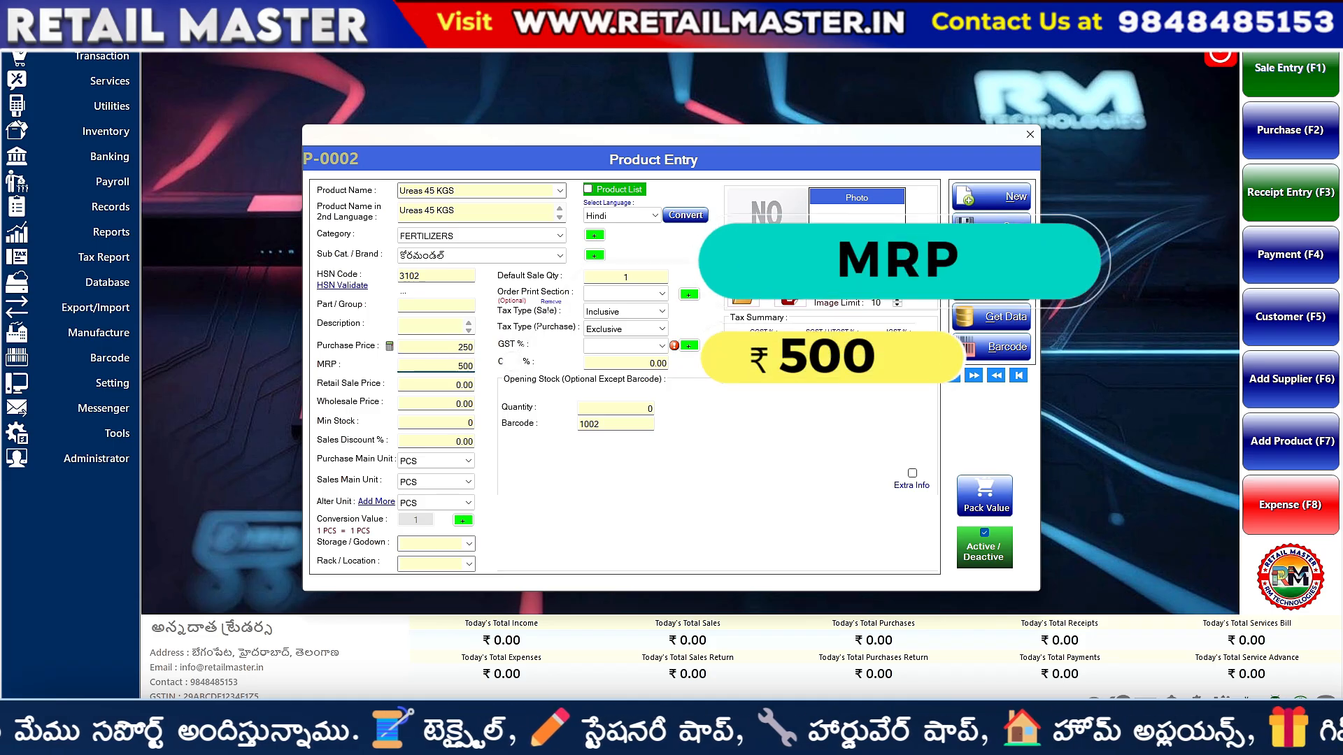
key(Return)
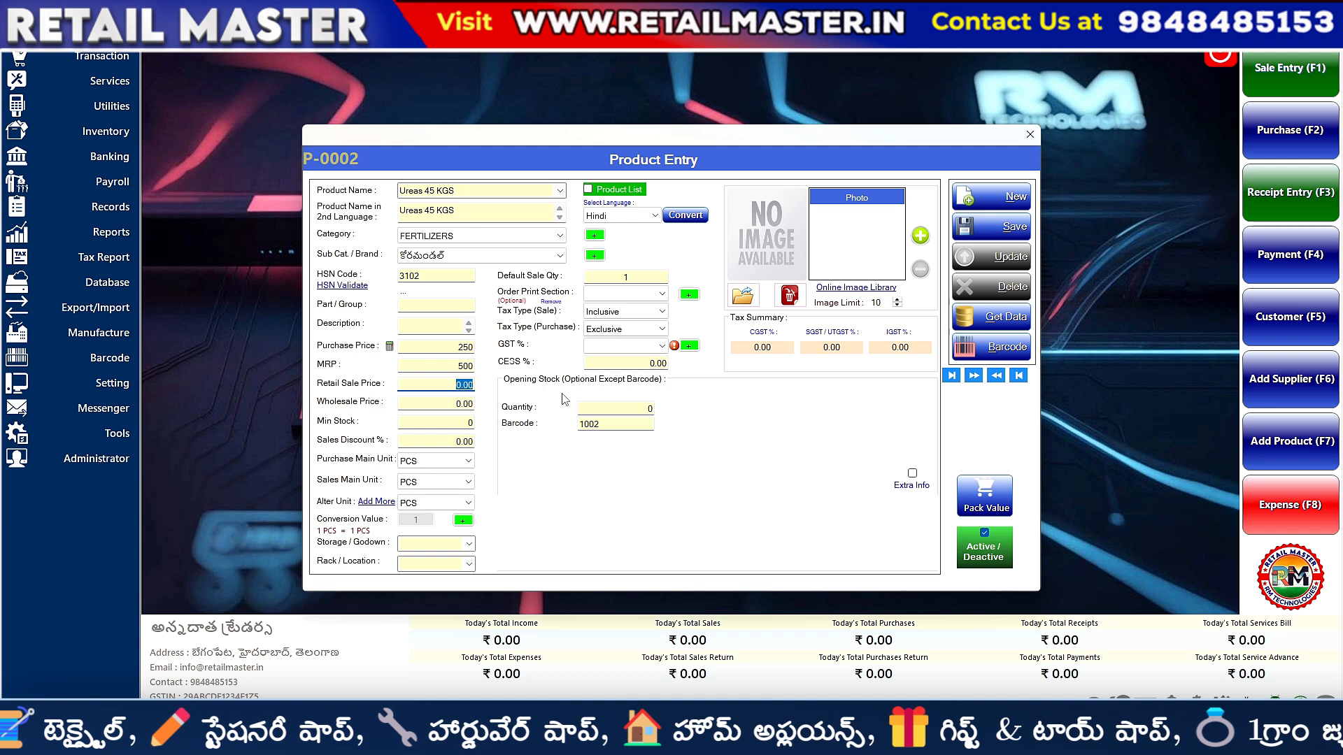
text(290)
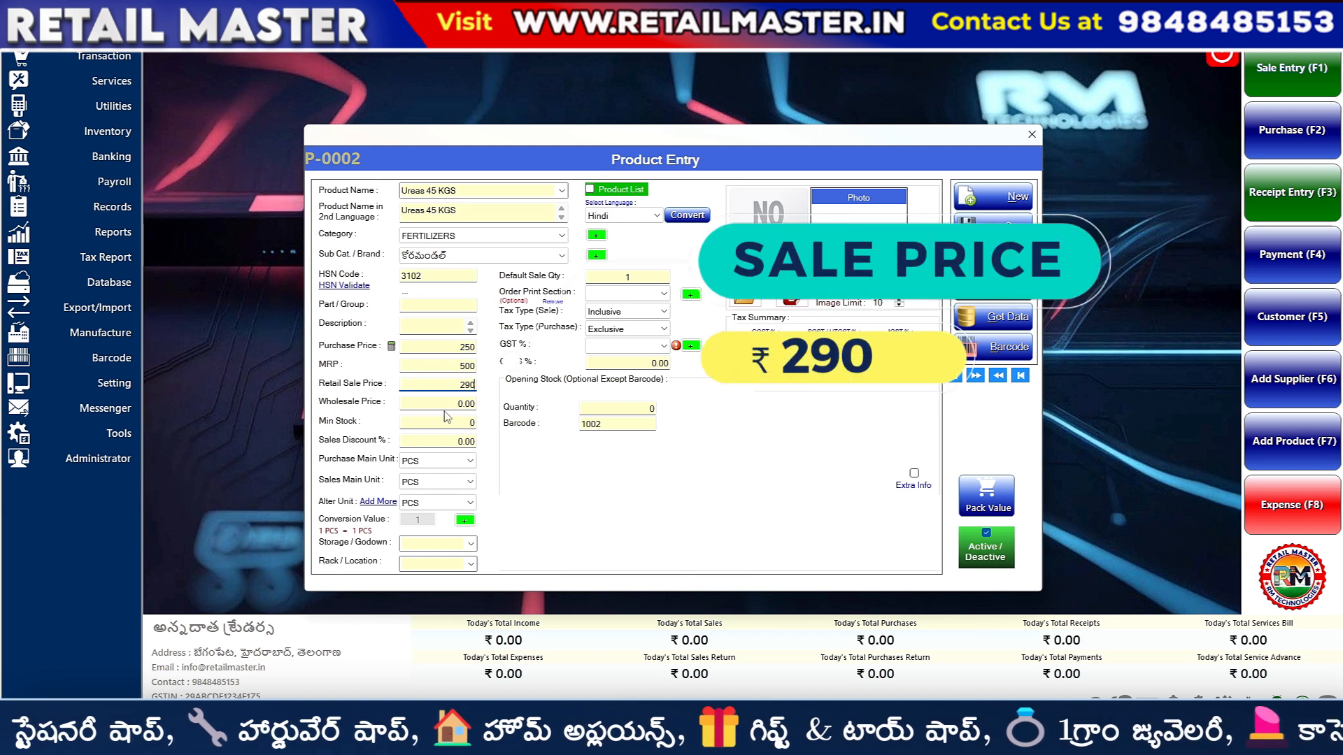
key(Return)
text(280)
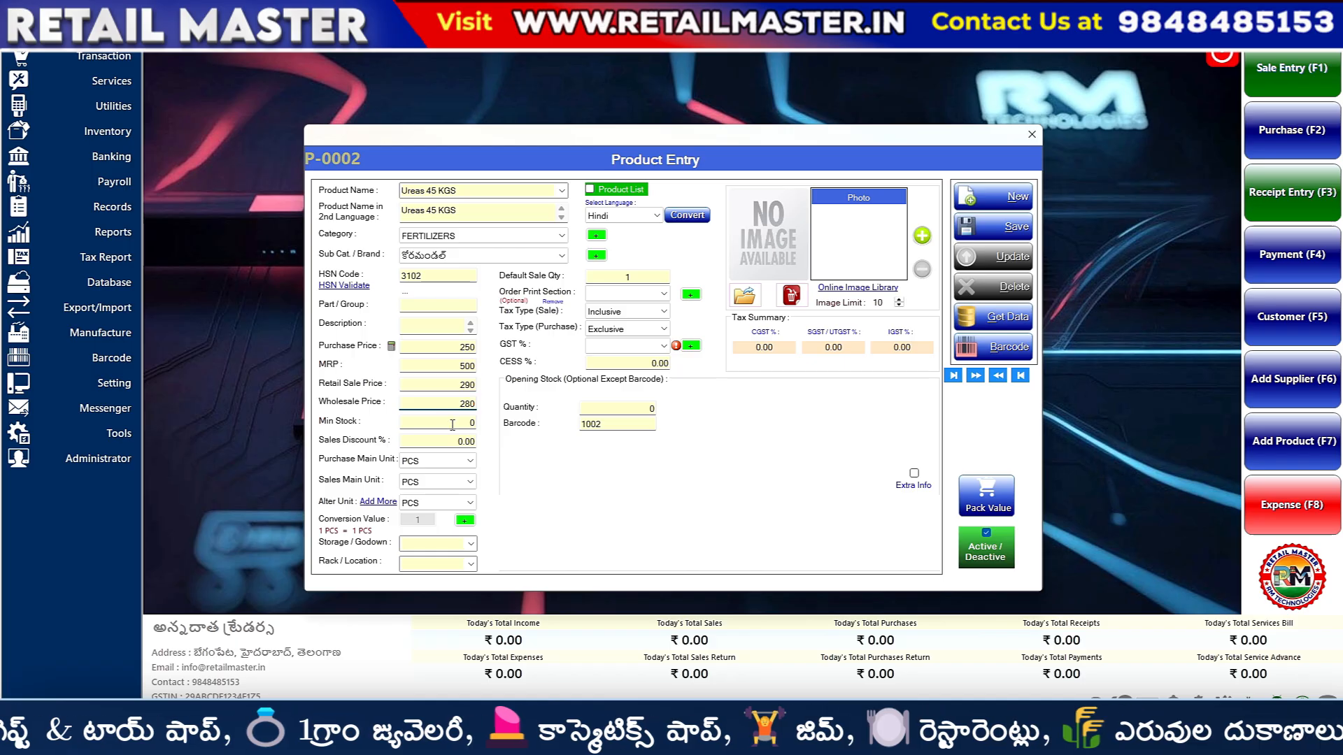
Step: Set the urea product's purchase main unit to BAG and its GST rate to 5%
click(436, 462)
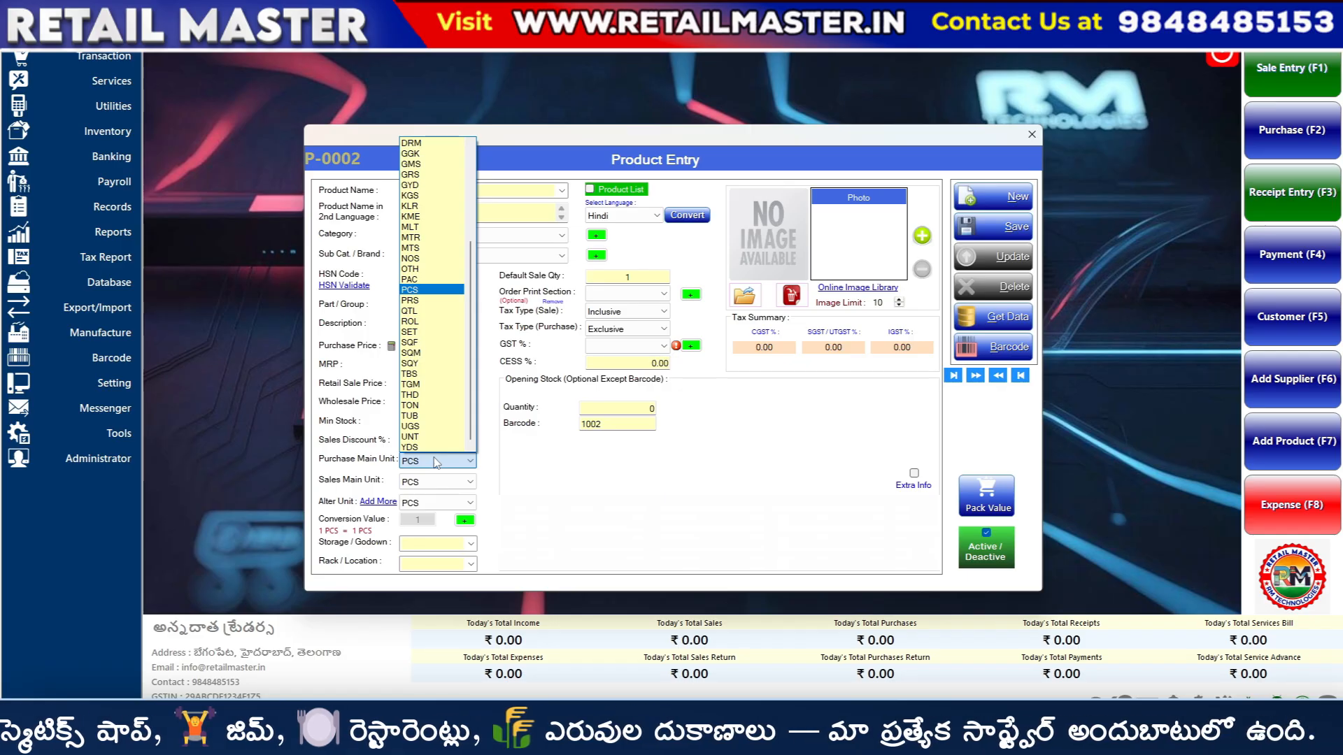
key(b)
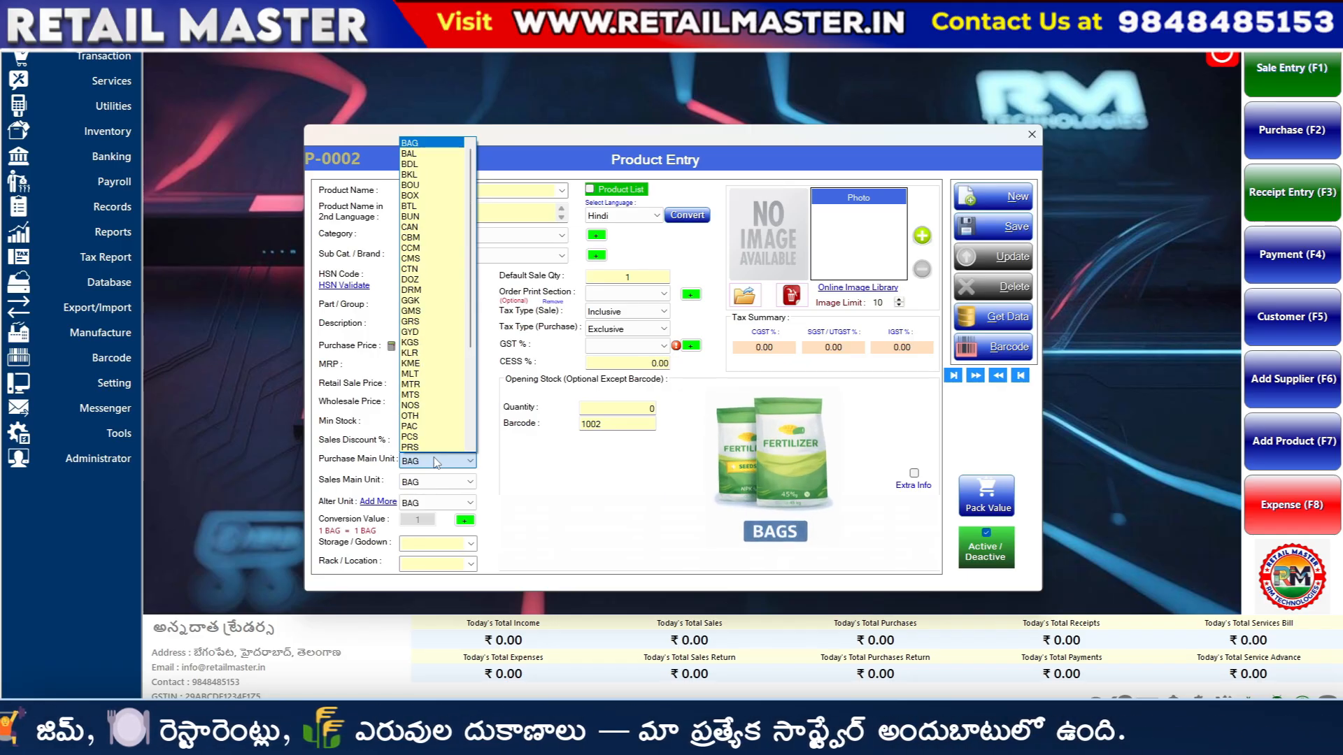
key(Return)
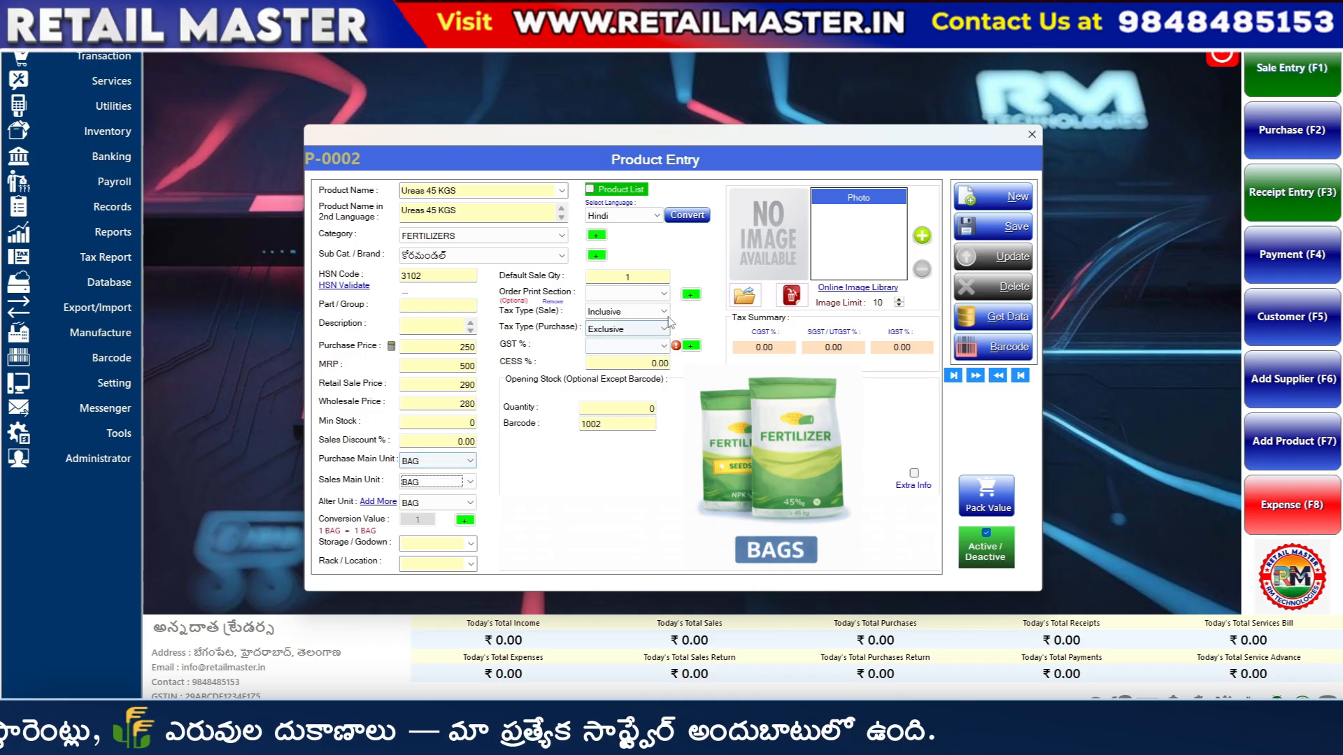
click(662, 352)
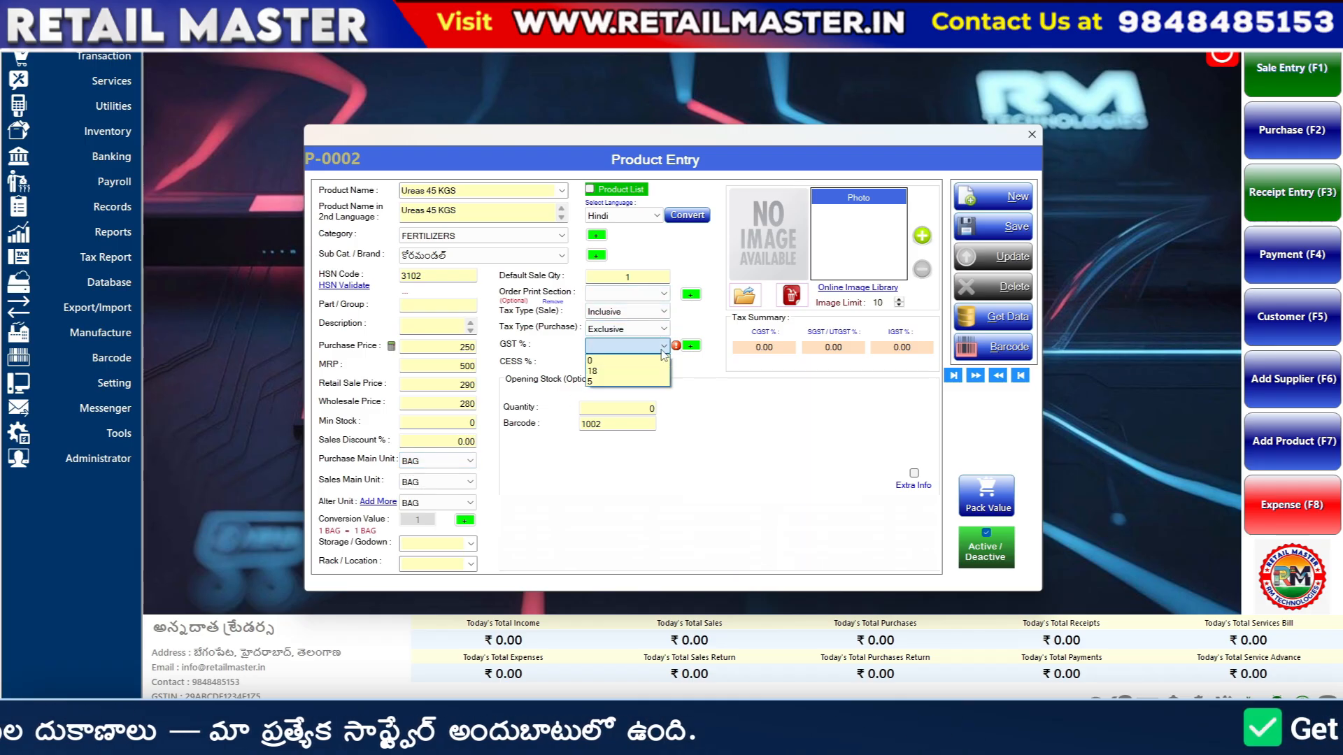
click(625, 382)
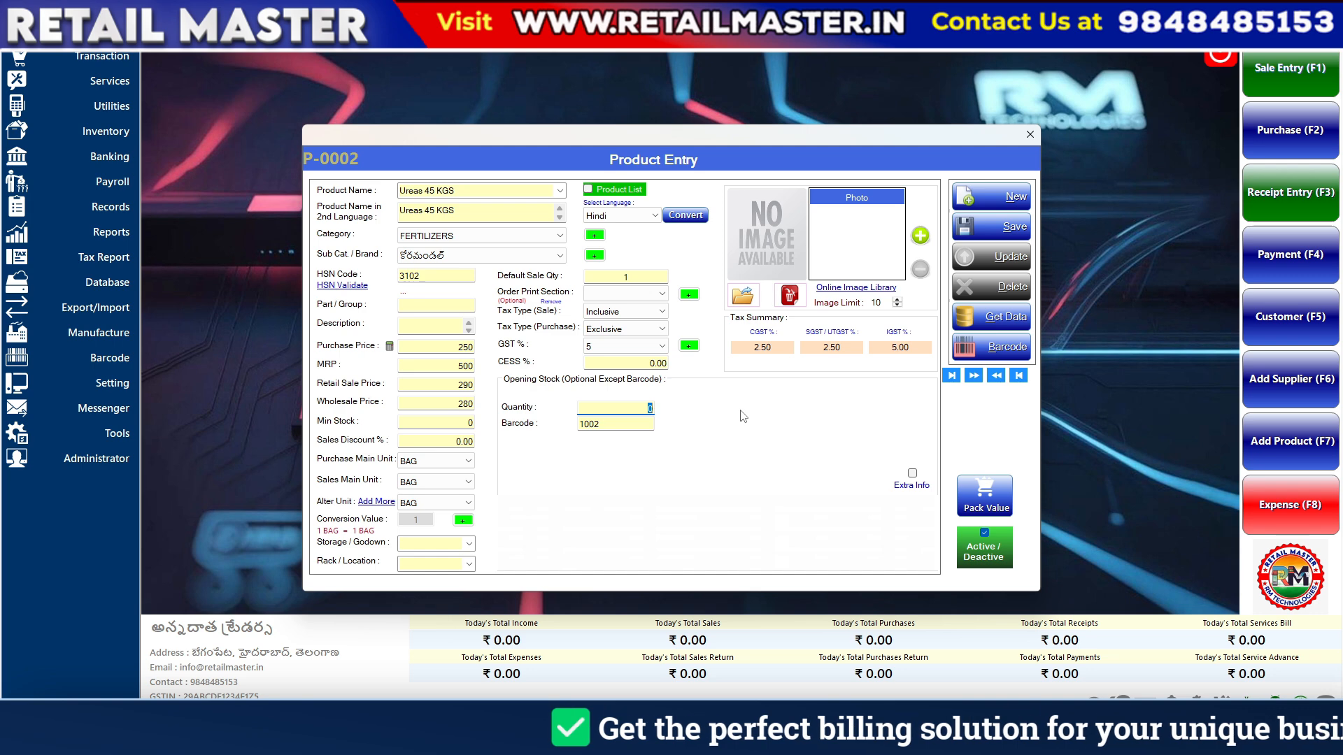
Step: Enter an opening stock quantity of 50 for the urea product and save the record
key(BackSpace)
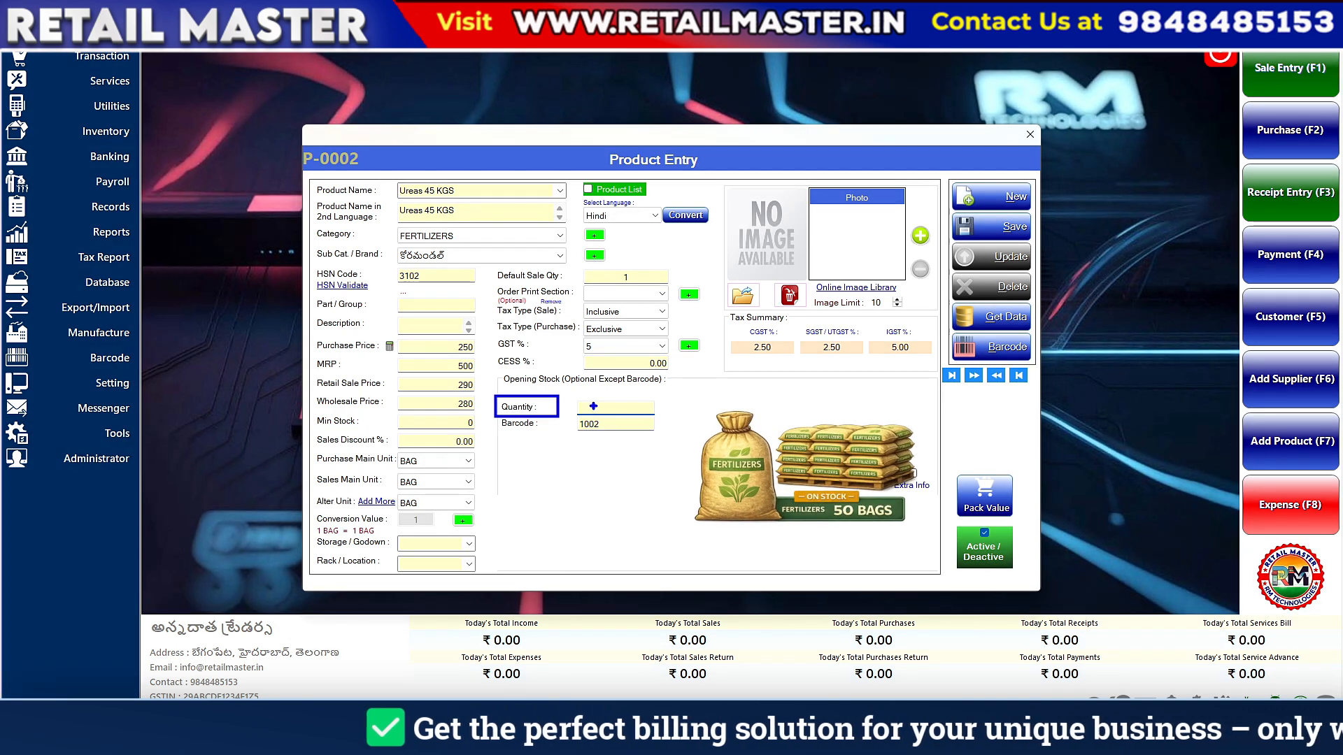
text(50)
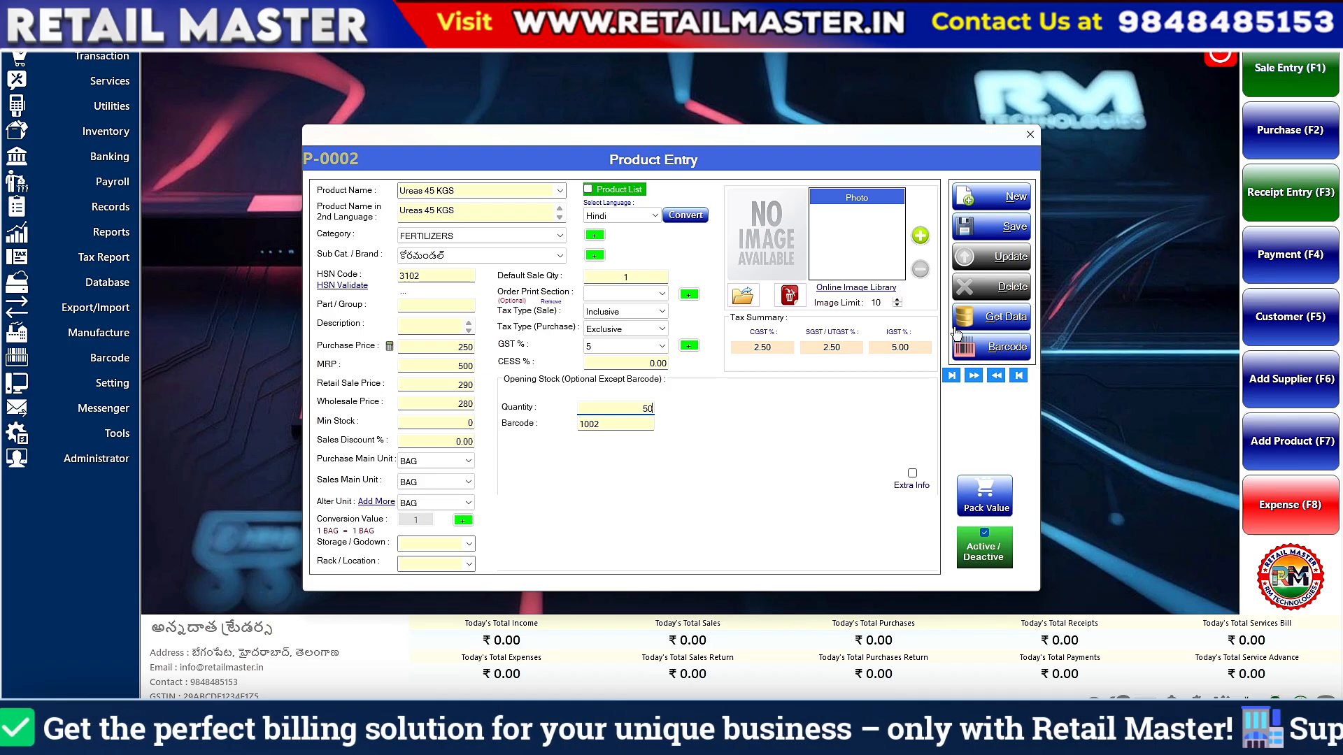
click(989, 229)
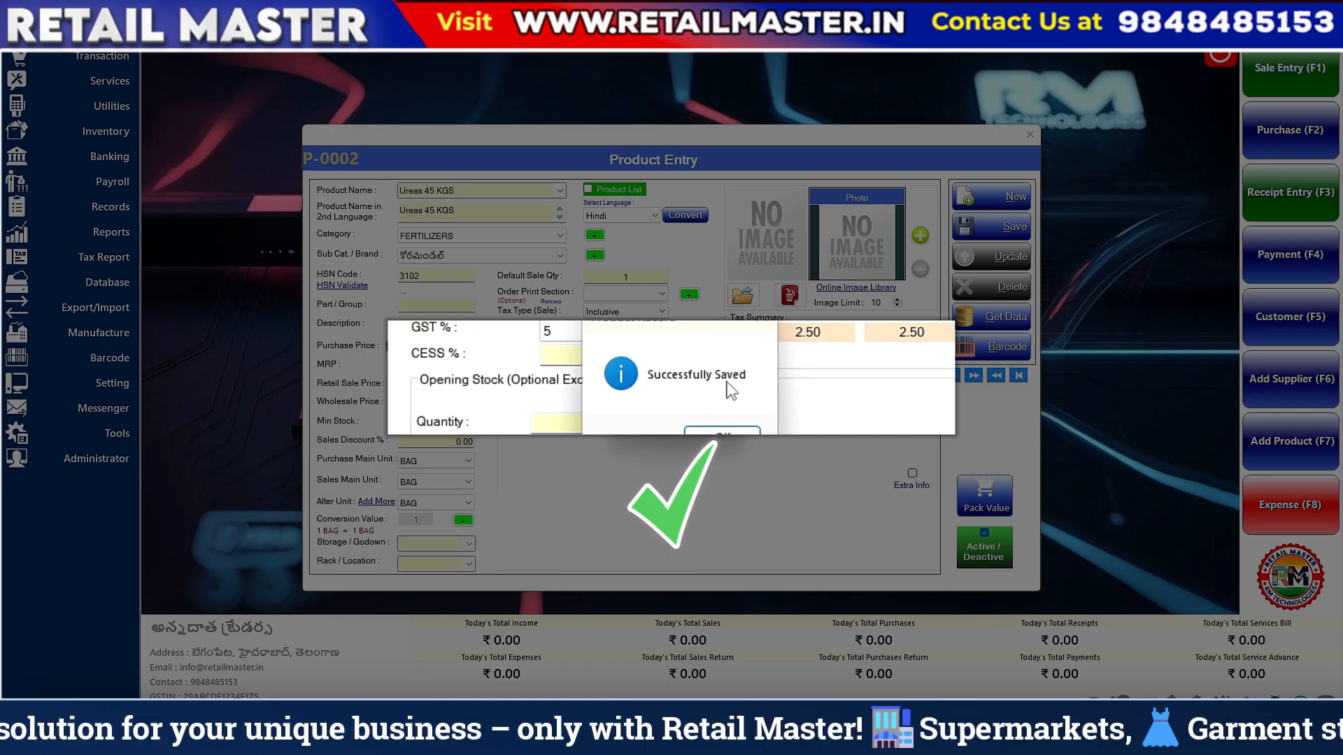
click(705, 423)
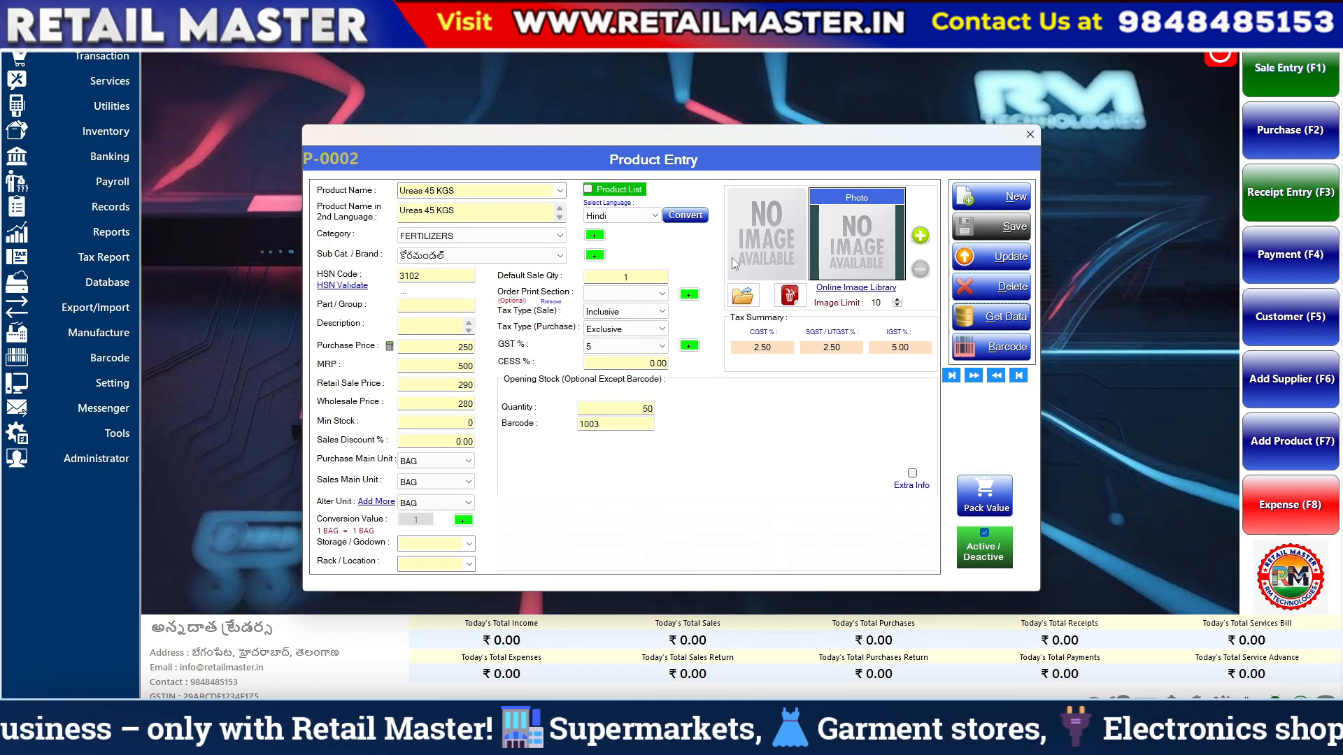
Step: Start a new product record named "Cotton Seed Pack 450g"
click(991, 198)
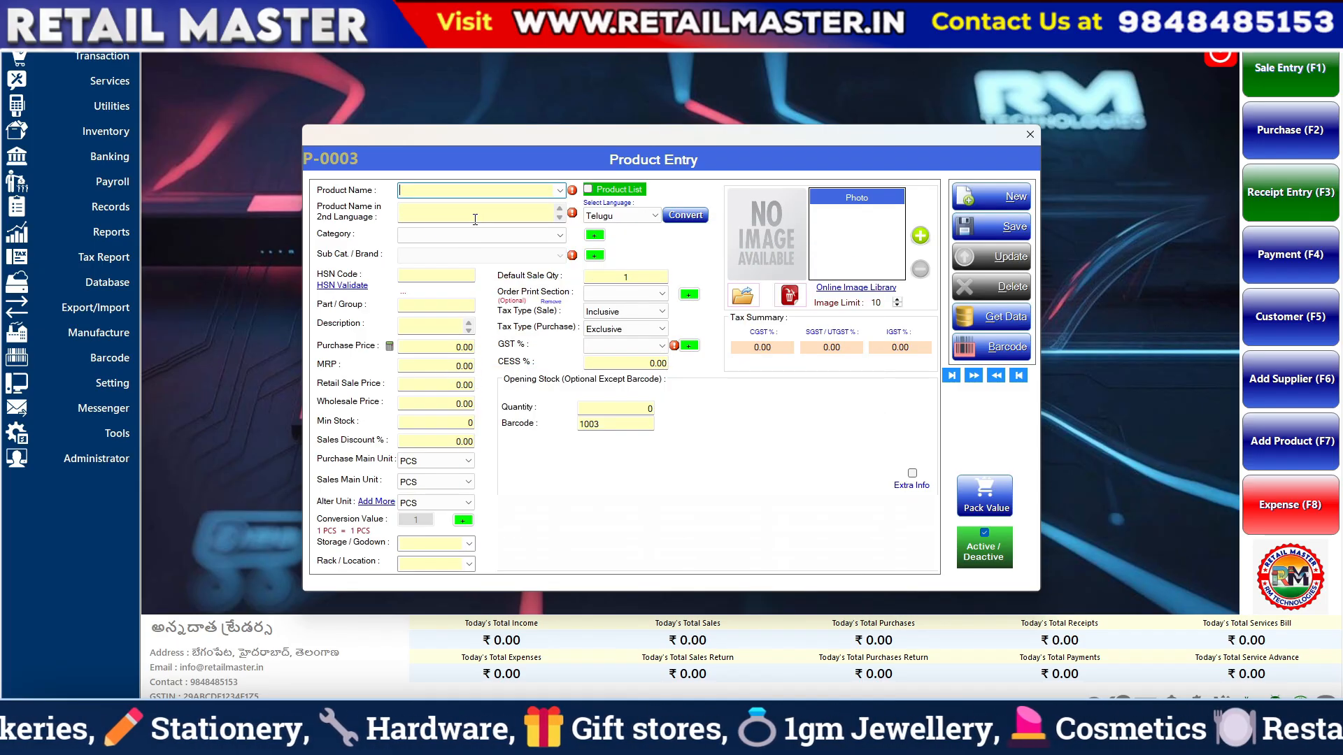
text(Co)
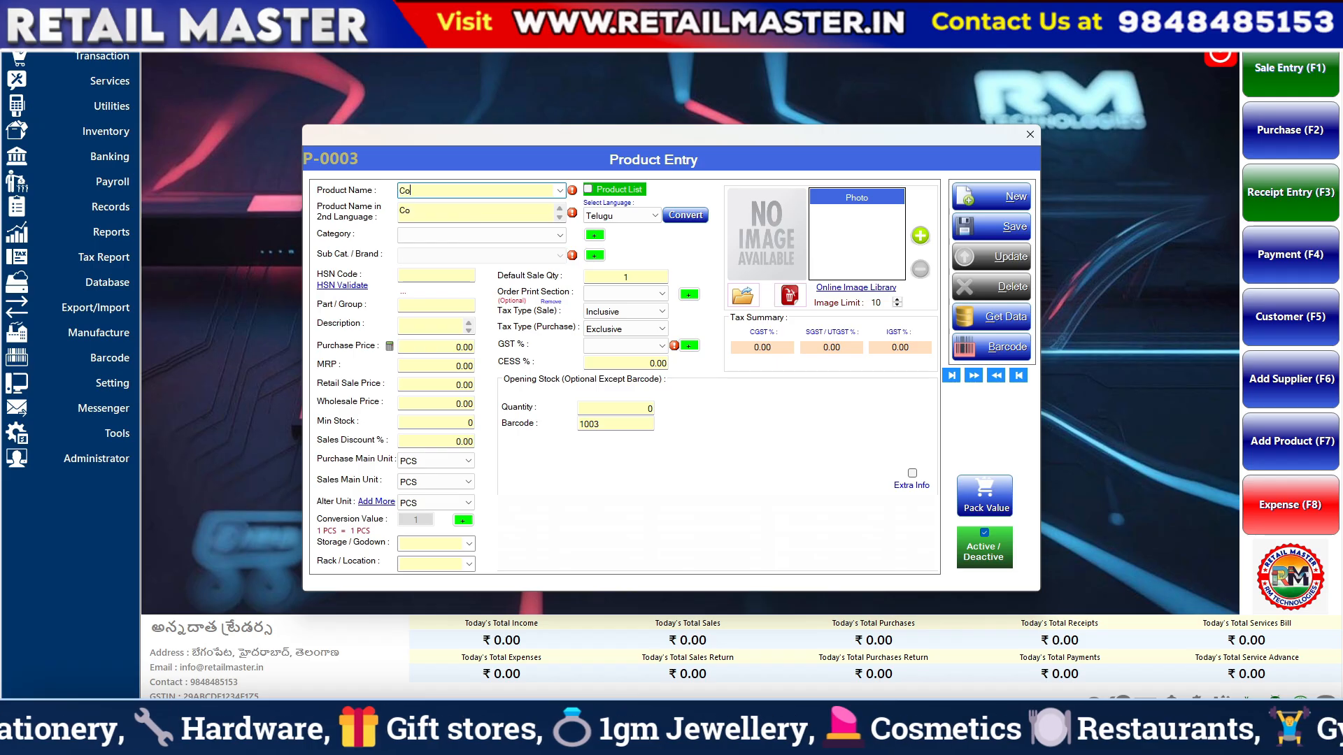
text(tton Seed Pack 450g)
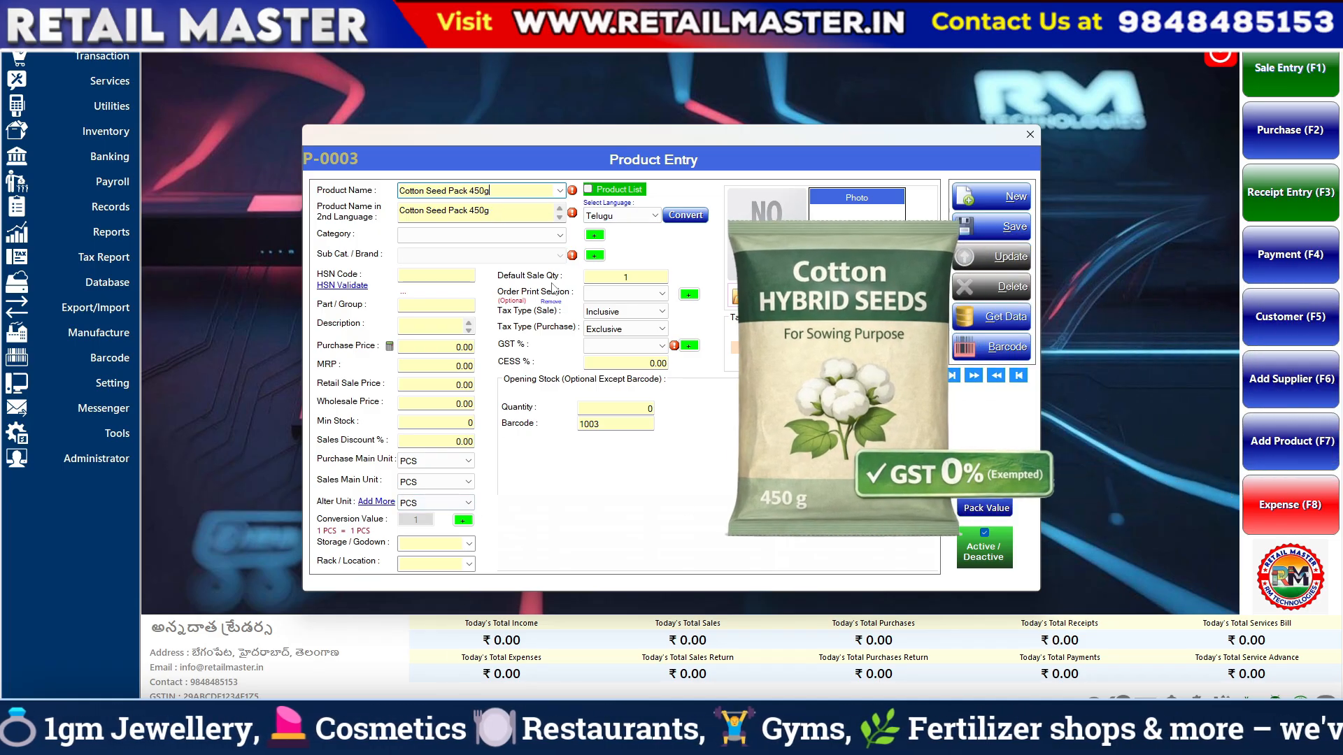
Step: Assign the cotton seed product to category SEEDS and sub category "seeds", and enter HSN code 12072100
click(493, 236)
click(493, 266)
click(492, 259)
click(490, 271)
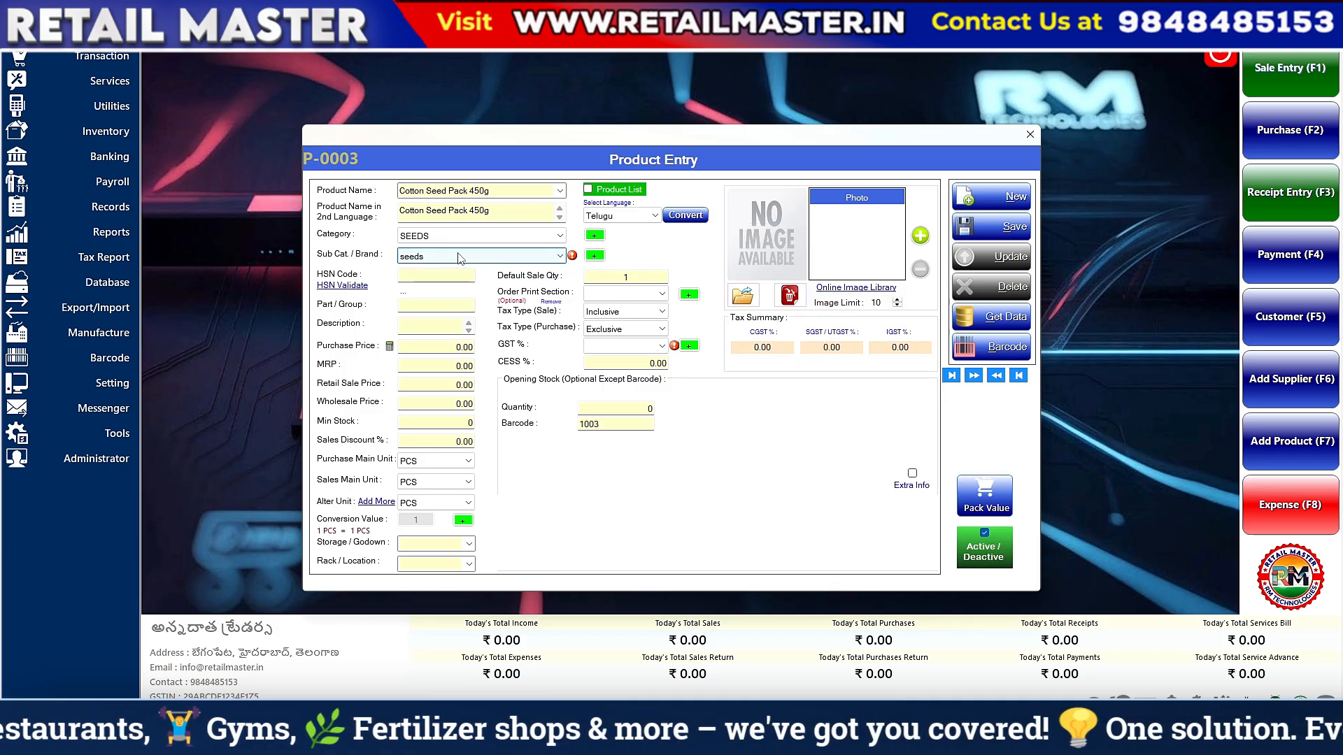
click(458, 274)
text(12072100)
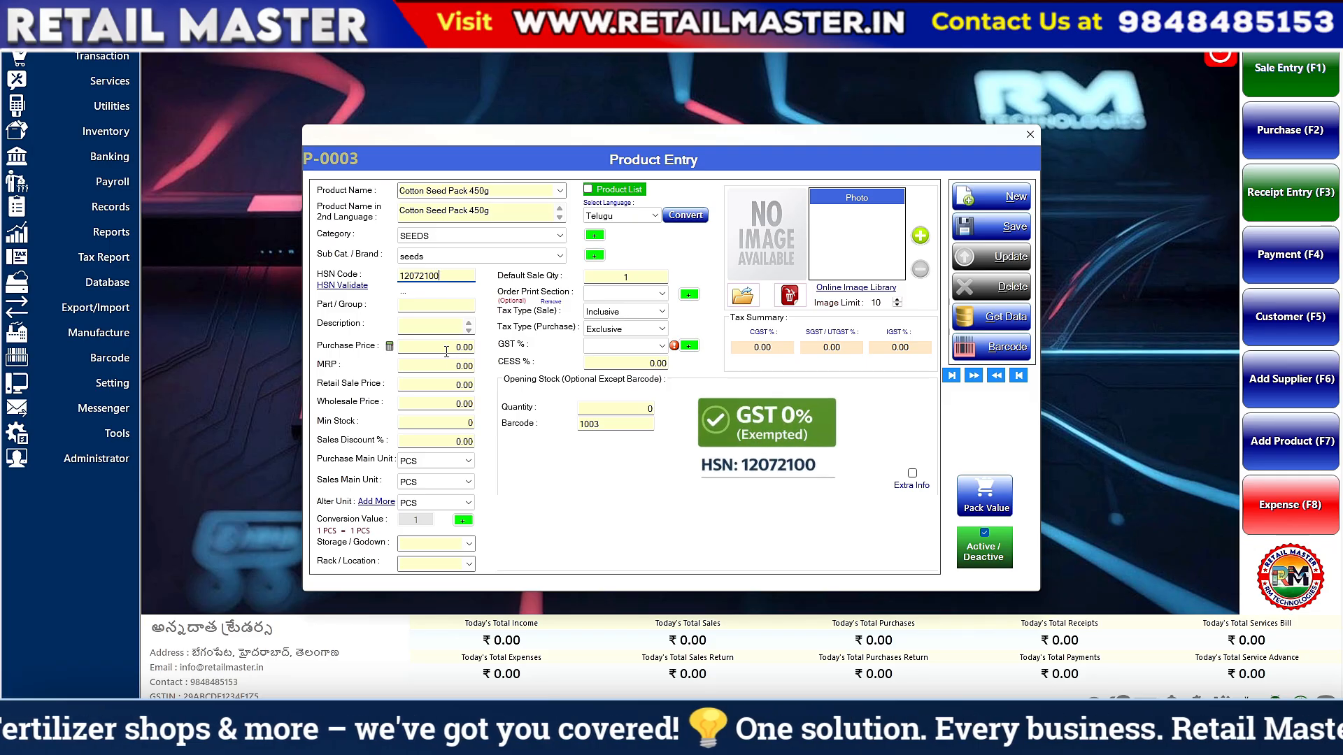
Step: Price the cotton seed product with purchase price 700, MRP 800, retail sale price 860 and wholesale price 820
click(444, 349)
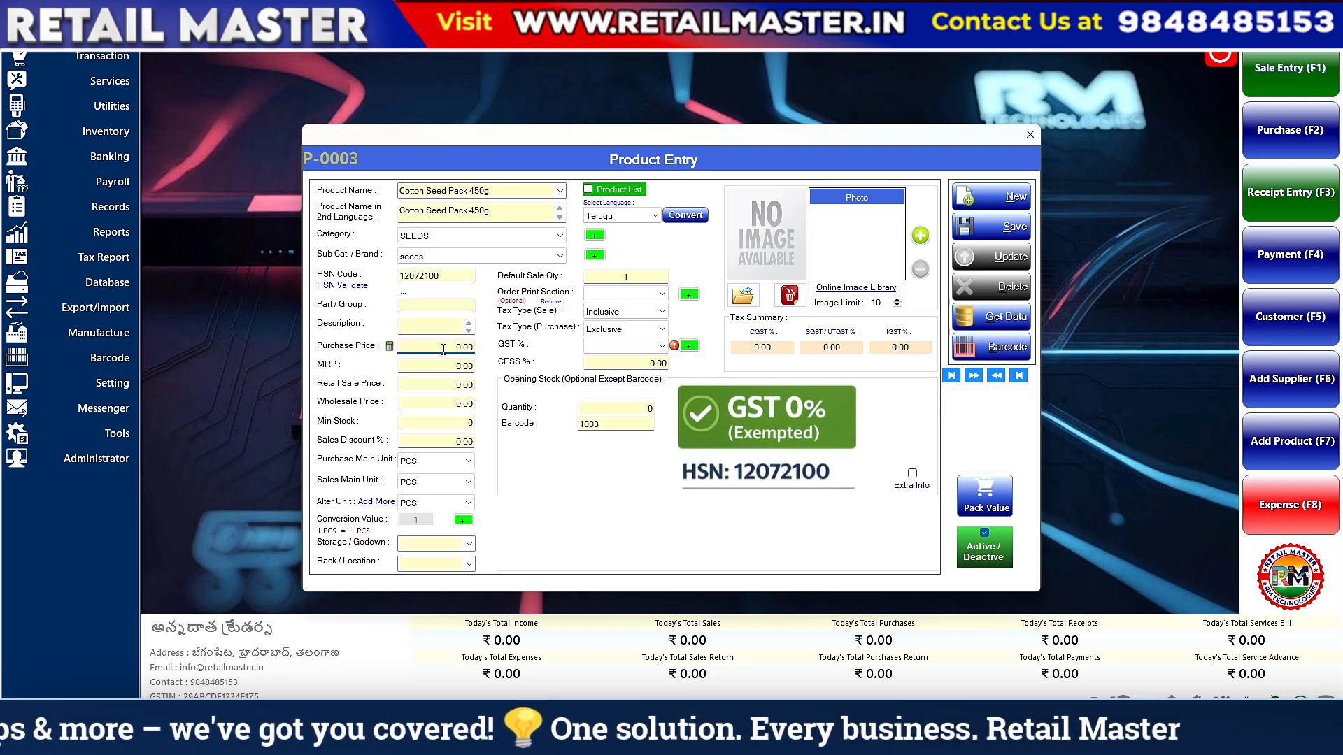
drag(444, 349, 576, 348)
text(7)
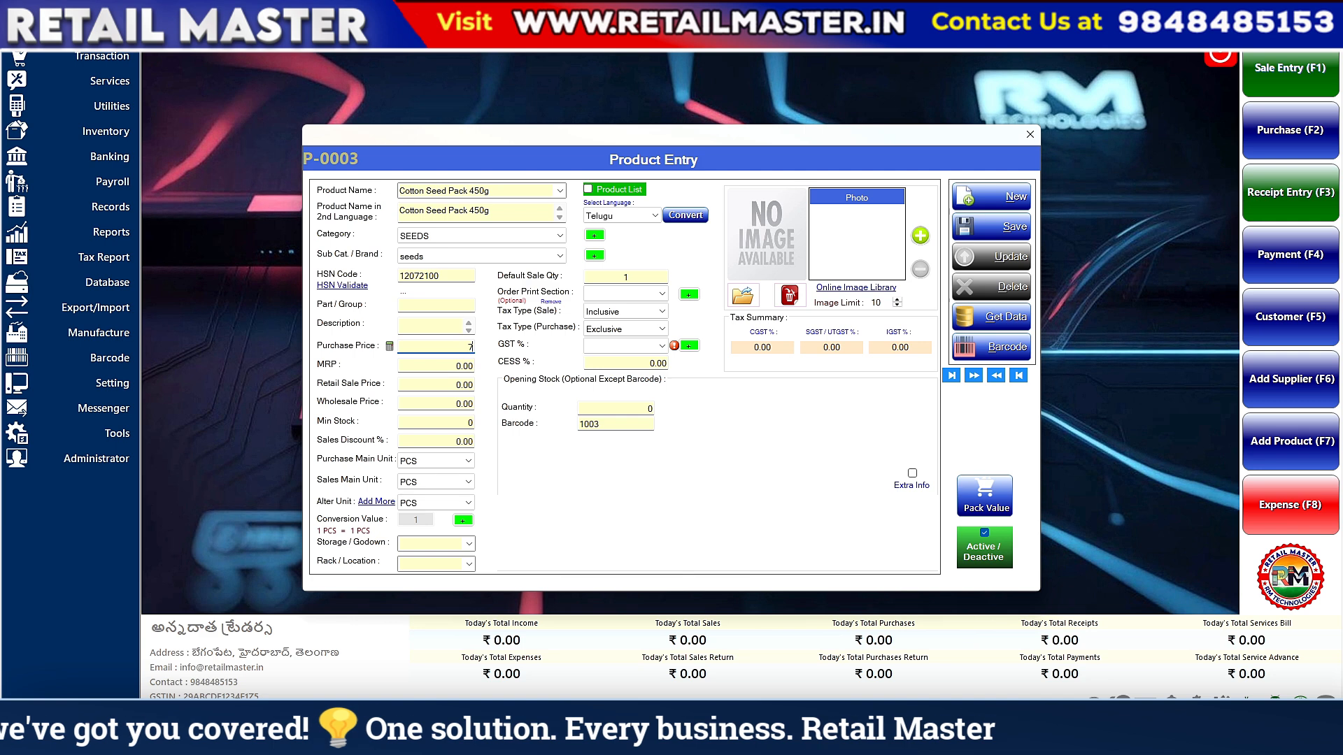
key(Tab)
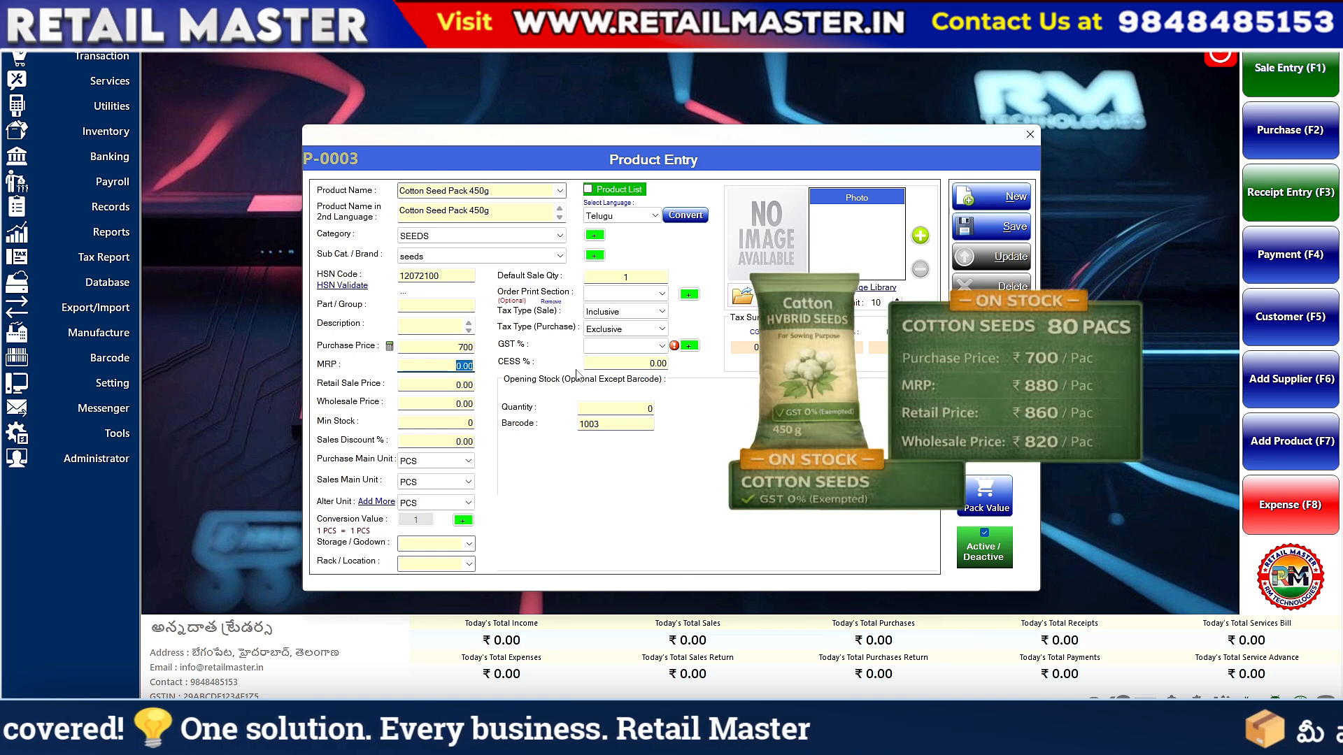
text(8)
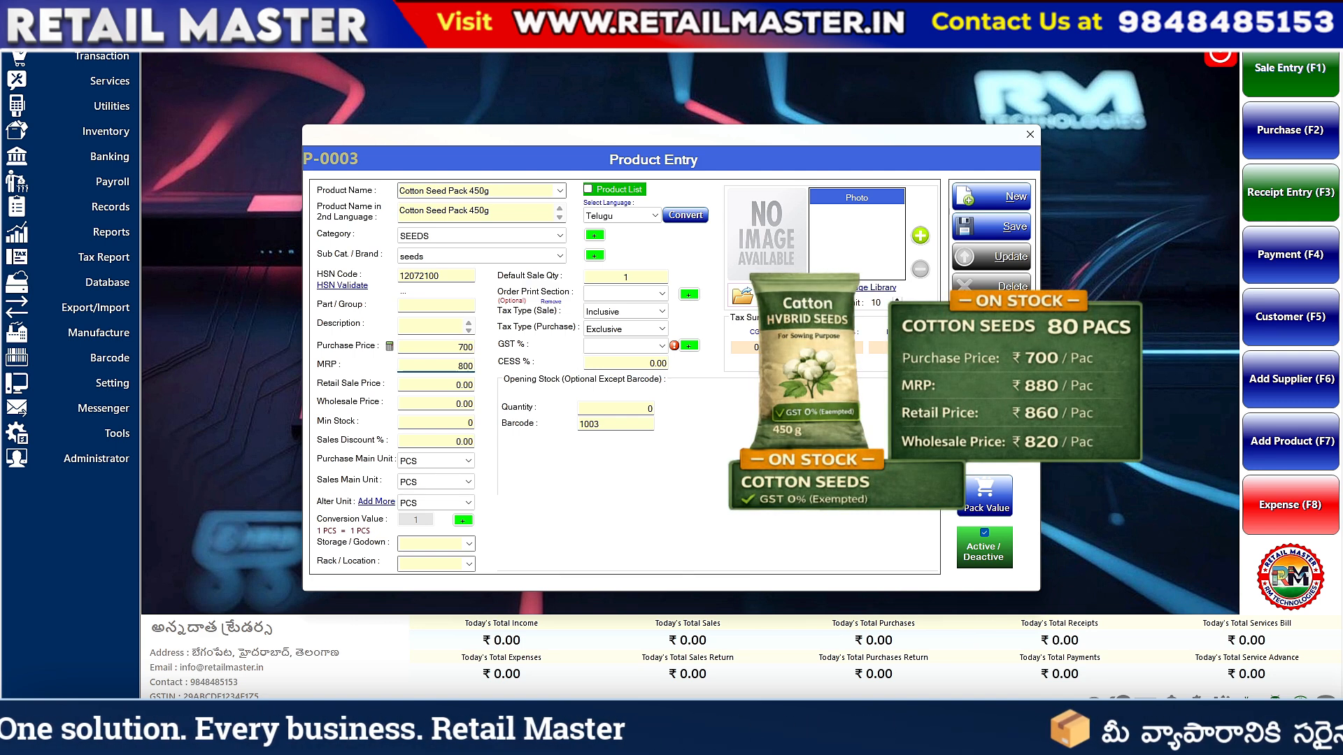
key(Tab)
text(8)
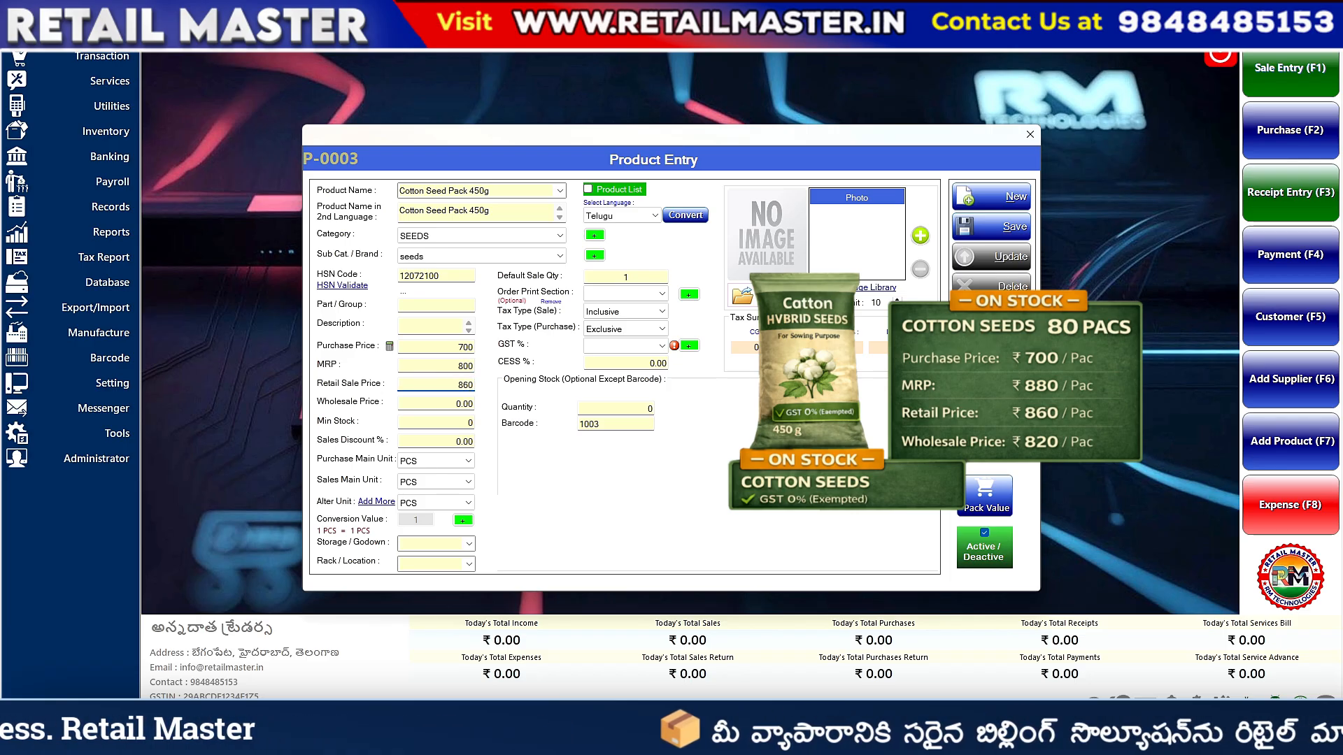
key(Tab)
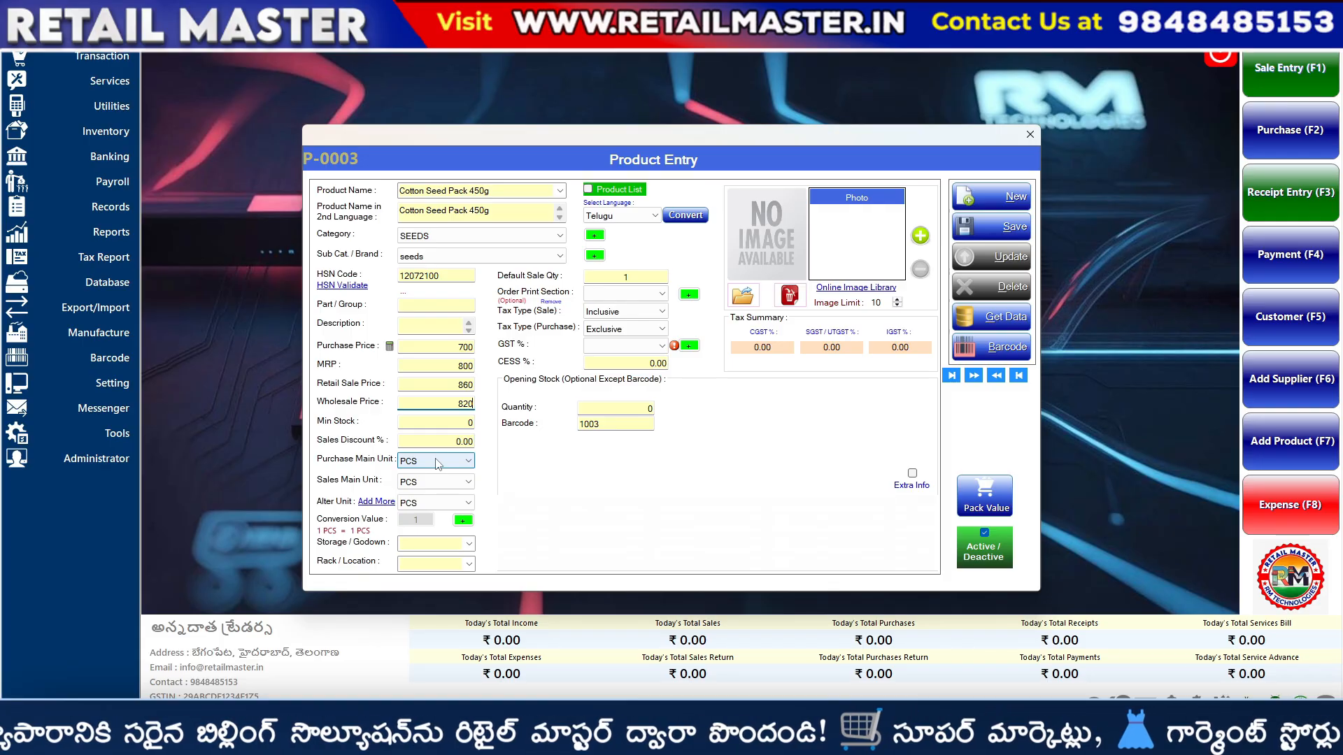
Step: Set the cotton seed product's purchase main unit to PAC
click(437, 464)
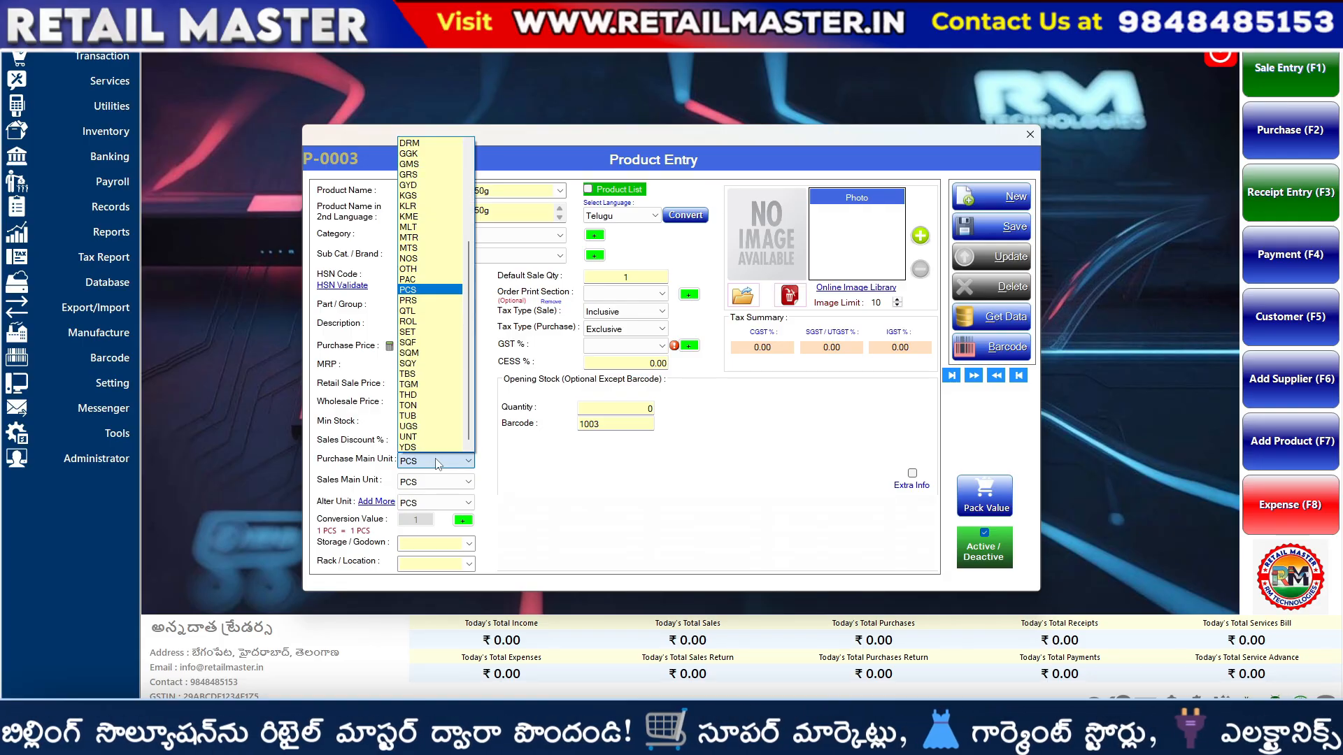
key(Up)
key(Return)
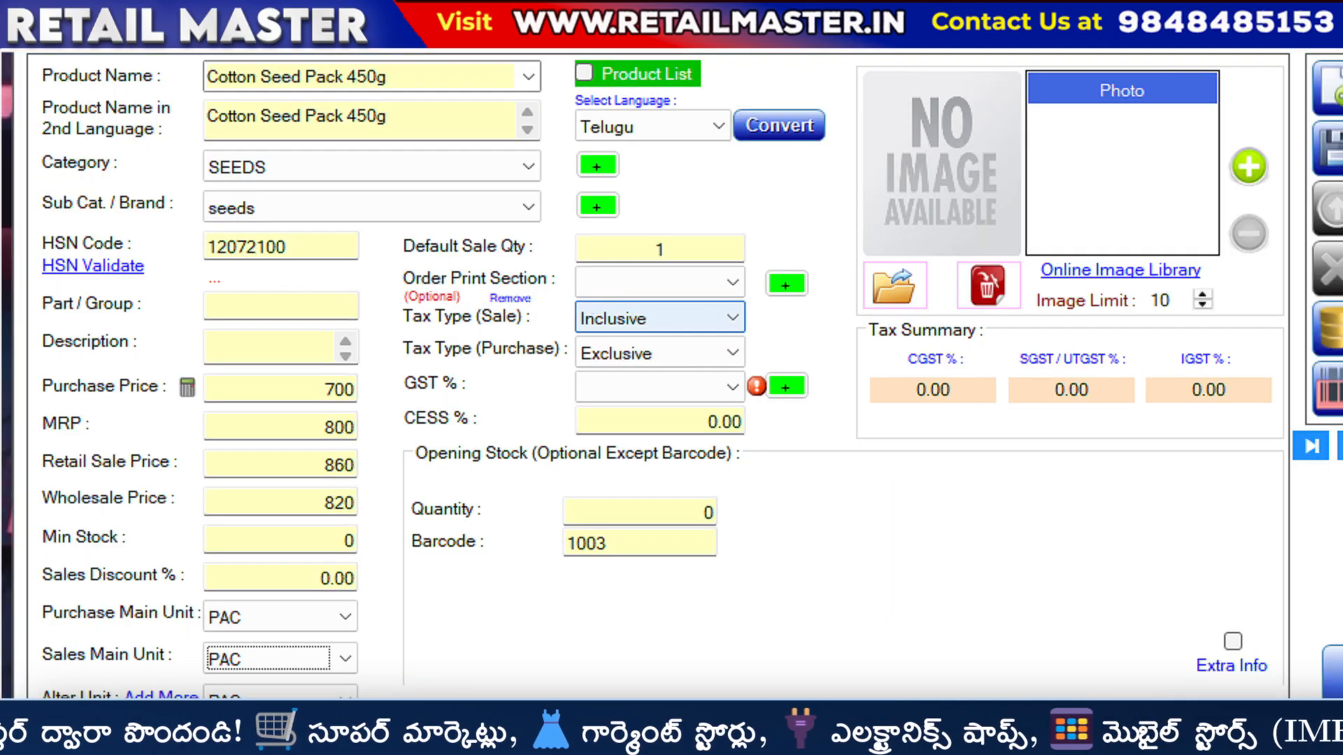
Step: Set the cotton seed product's sale and purchase tax types to Exempt GST and its GST rate to 0
mouse_move(539, 292)
mouse_down()
mouse_move(737, 358)
mouse_move(785, 399)
mouse_move(743, 418)
mouse_move(756, 383)
mouse_up()
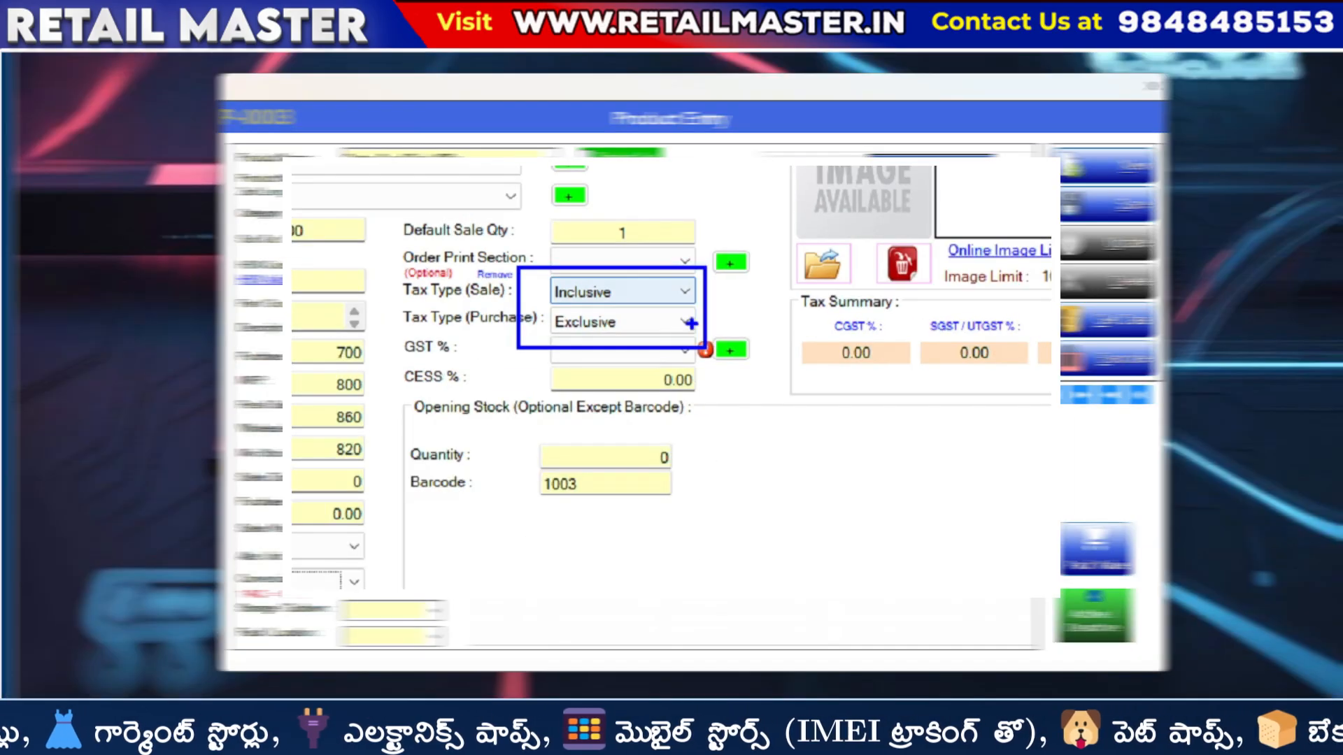
click(629, 291)
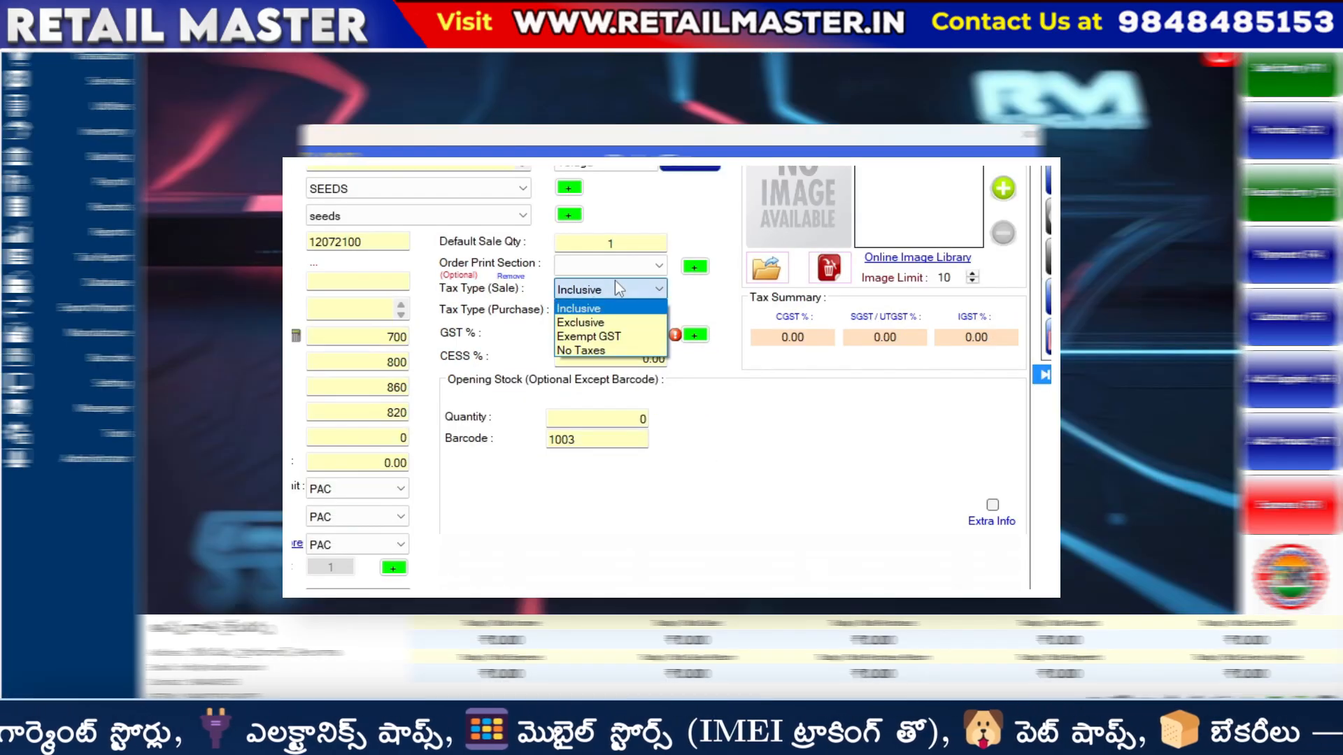
click(603, 349)
click(619, 323)
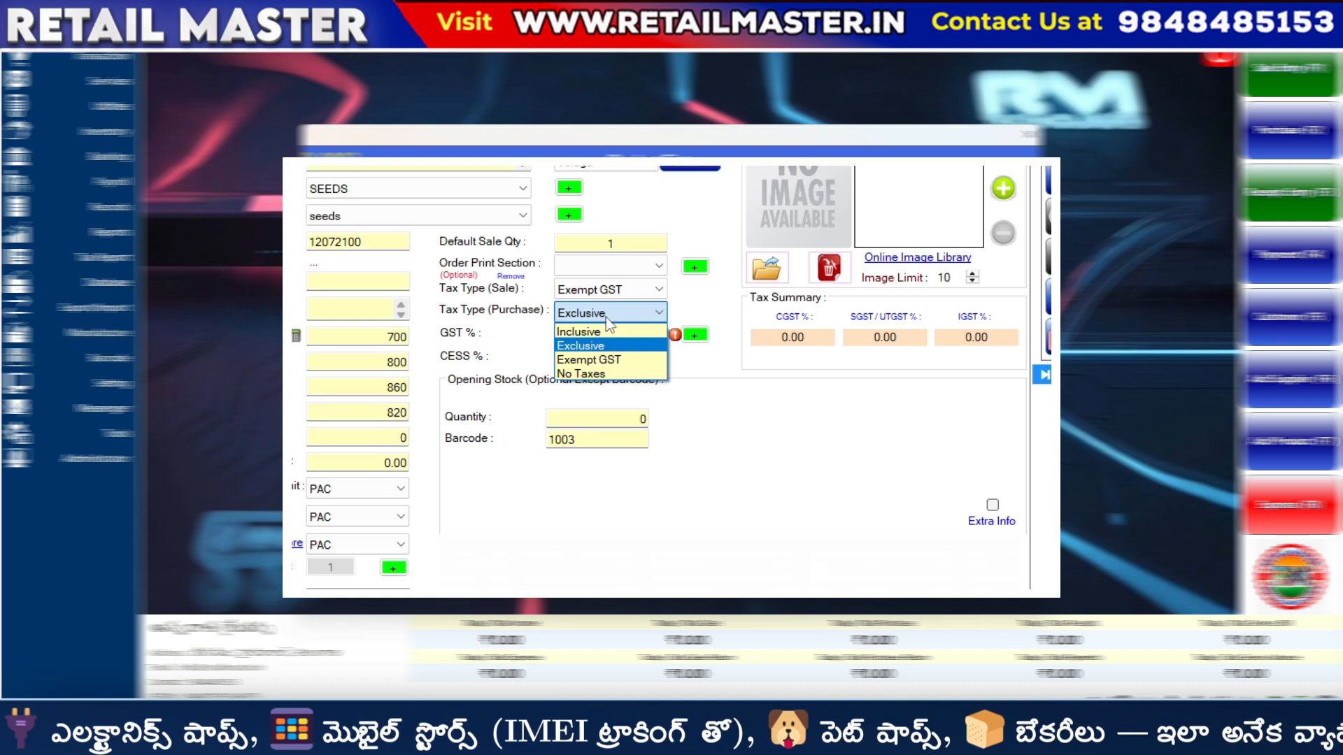
click(591, 360)
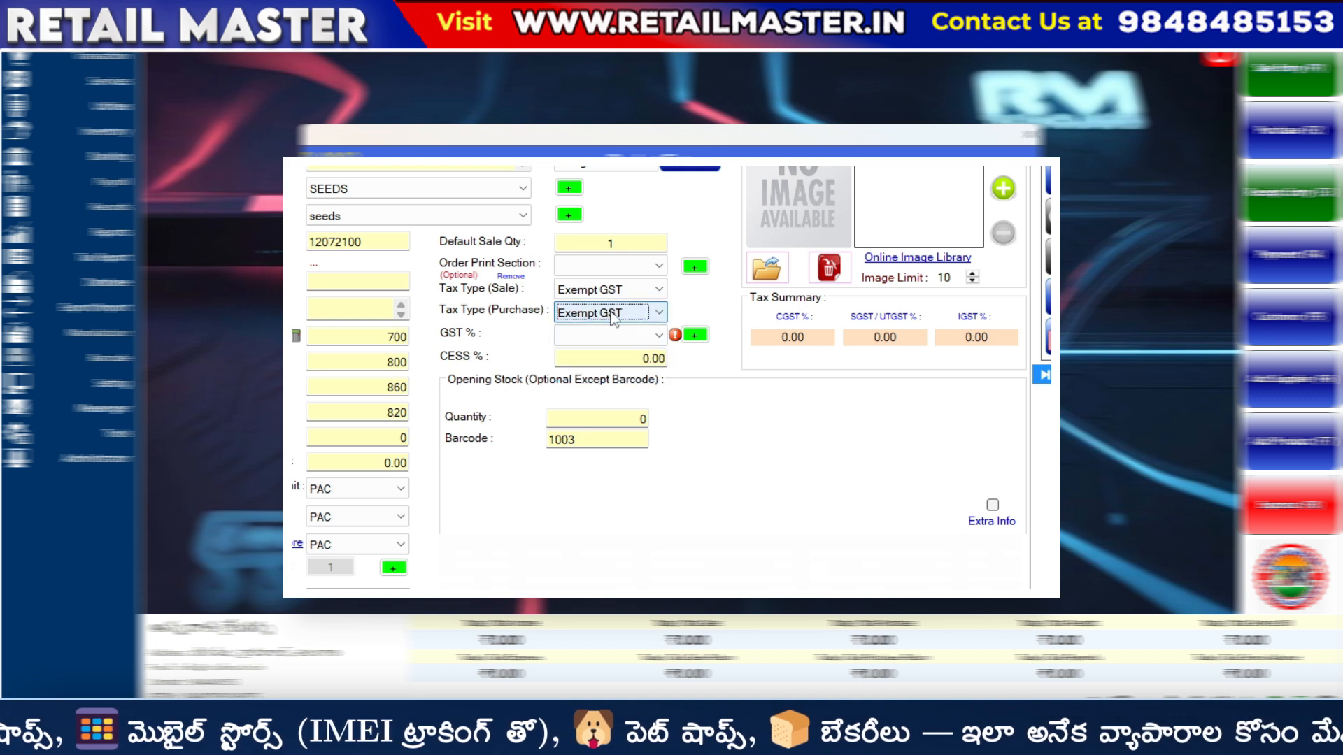
click(612, 334)
click(611, 347)
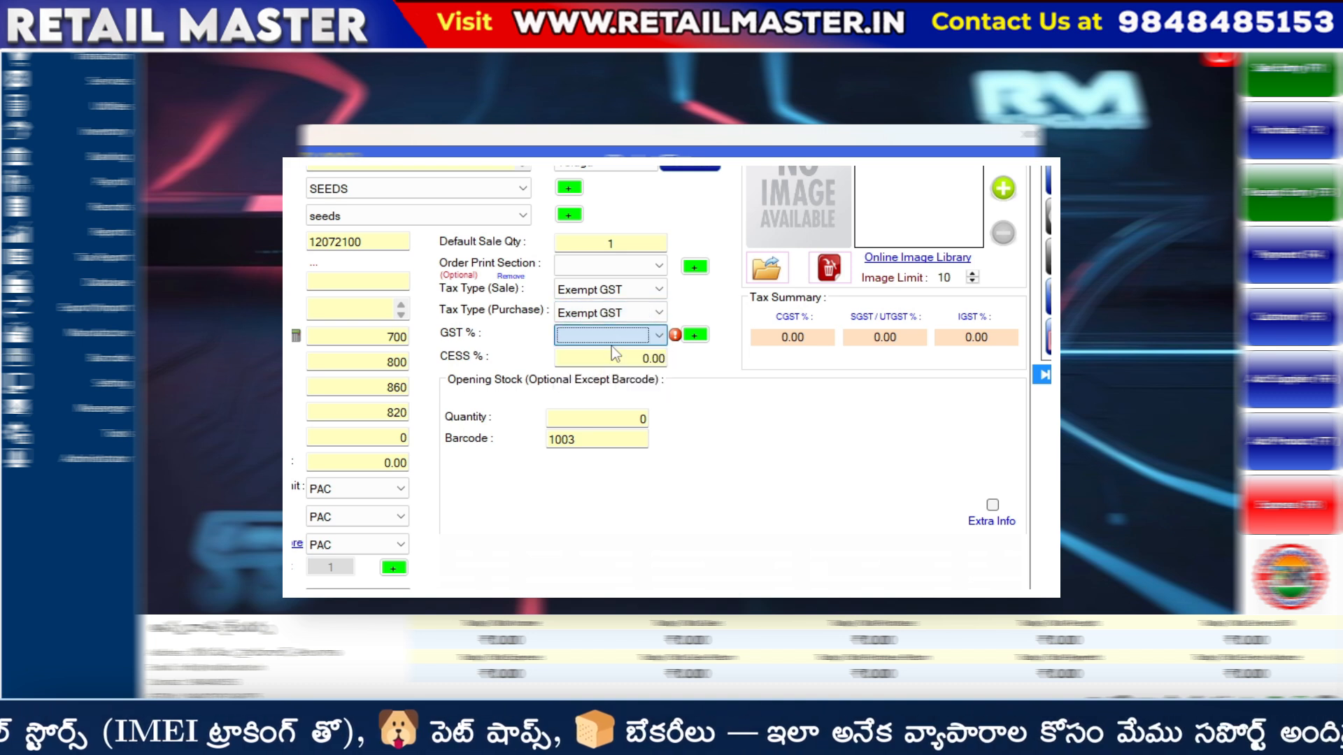
click(612, 343)
click(613, 354)
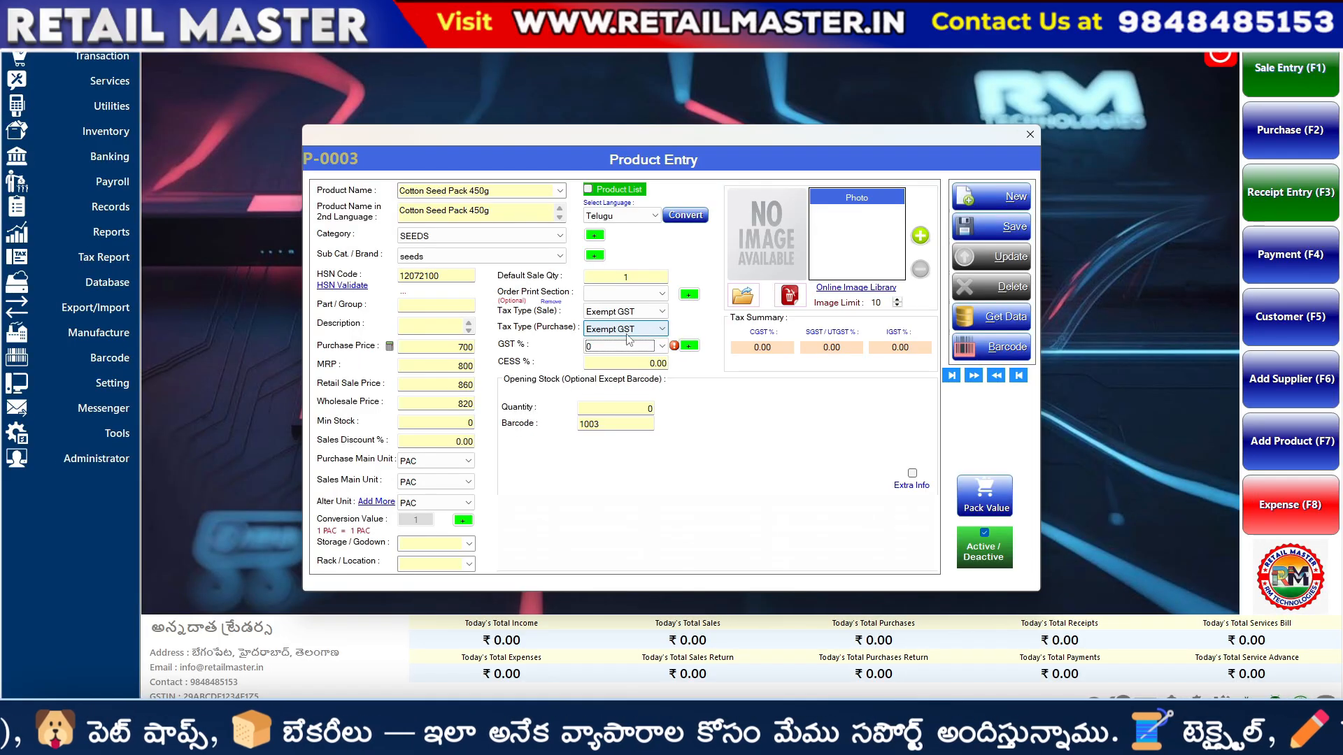
Step: Enter an opening stock quantity of 80 for the cotton seed product and save the record
click(638, 408)
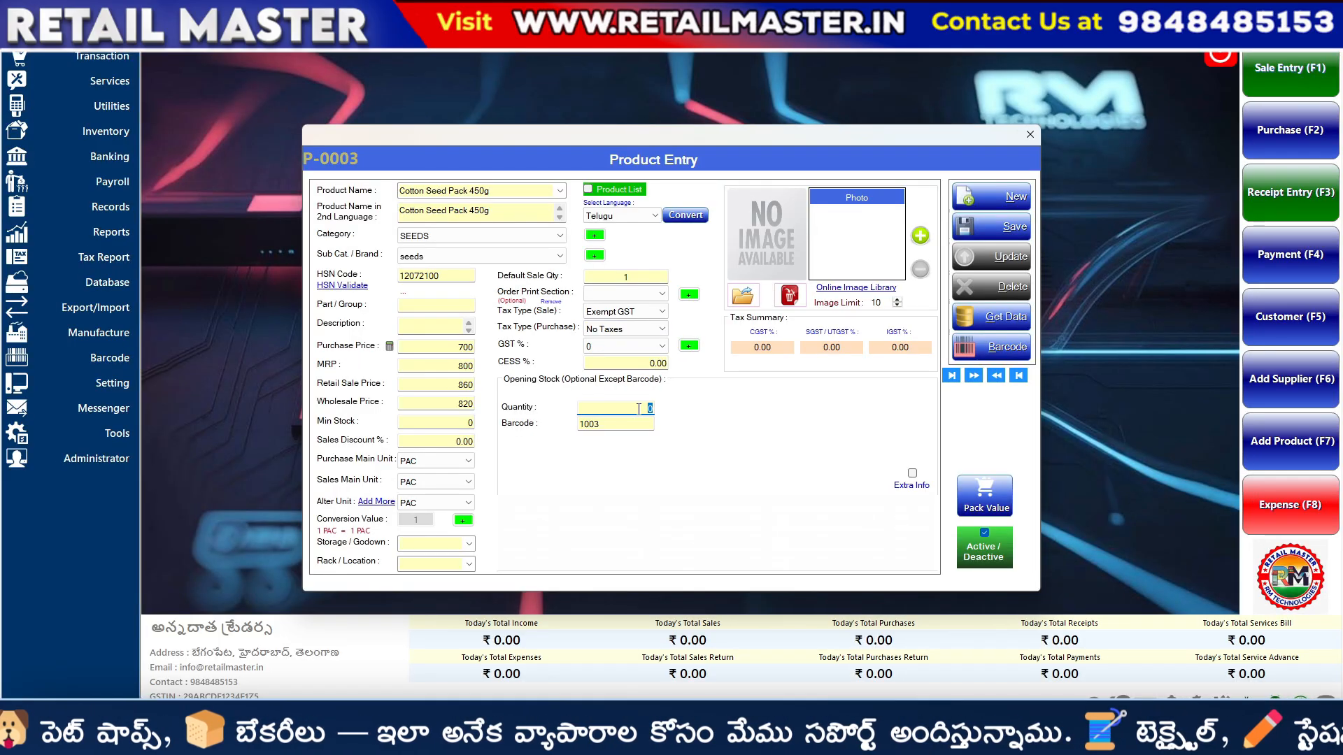
text(80)
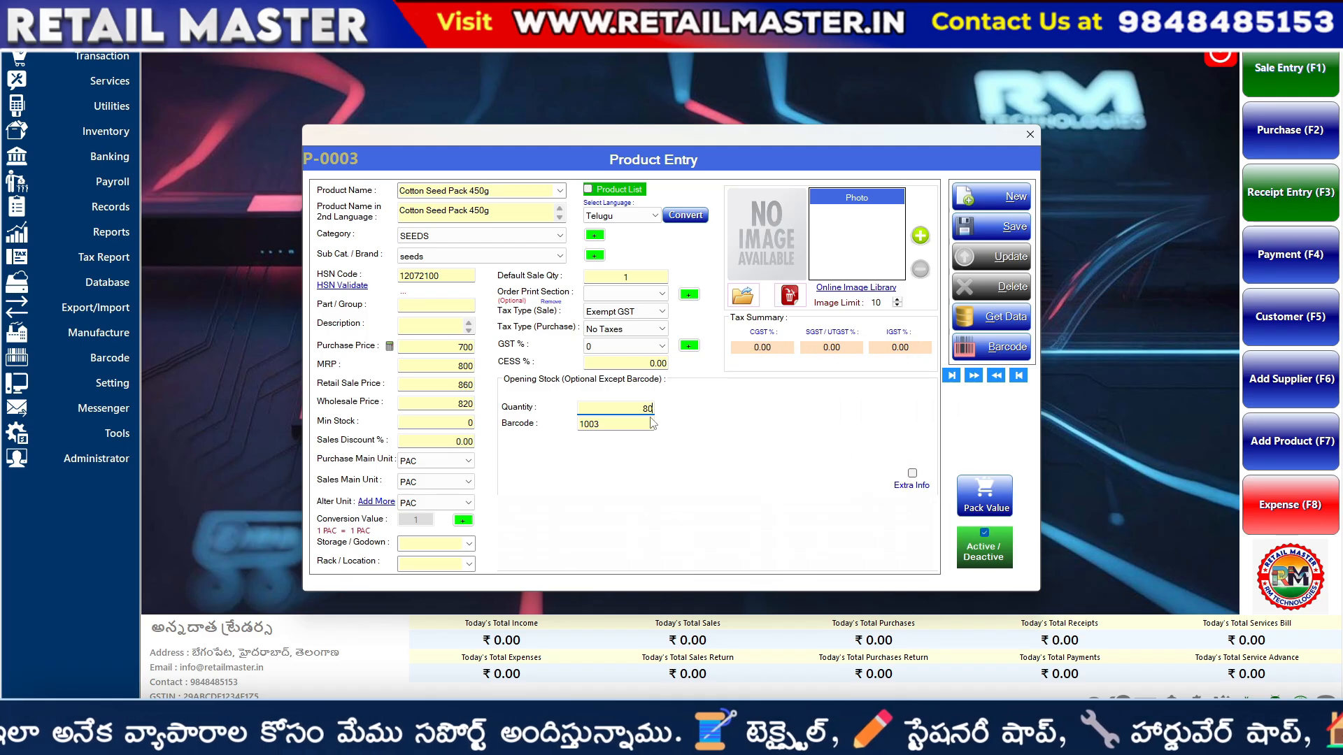
click(987, 240)
click(705, 422)
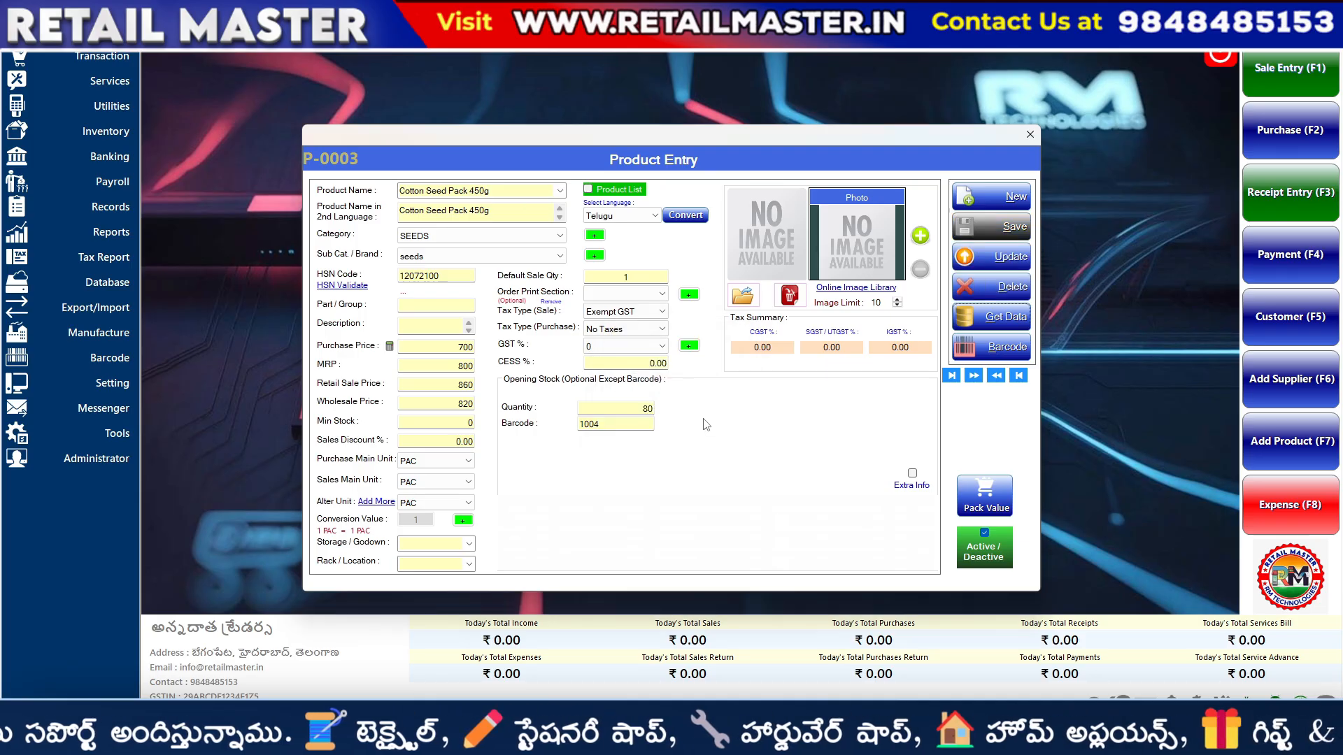
Step: Start a new product record named "Rebel 50 gr"
click(991, 197)
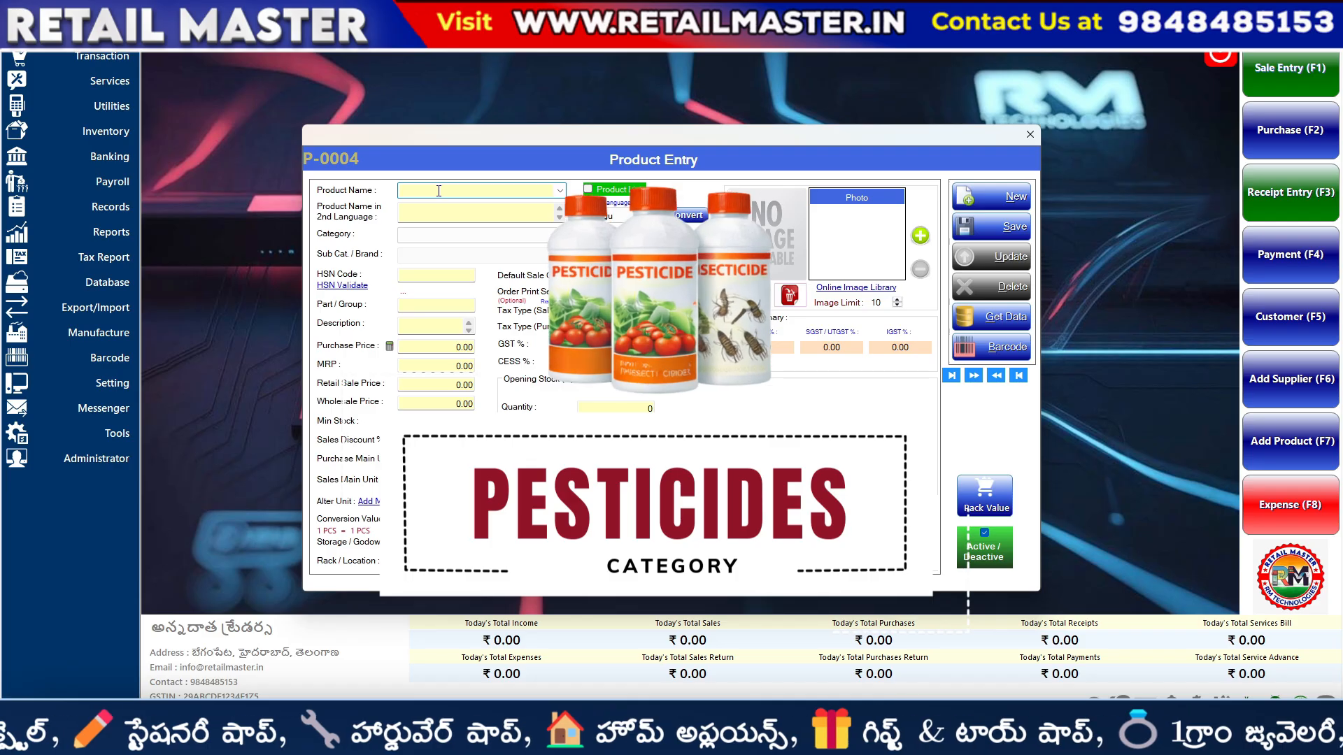
text(Rebel 50 gr)
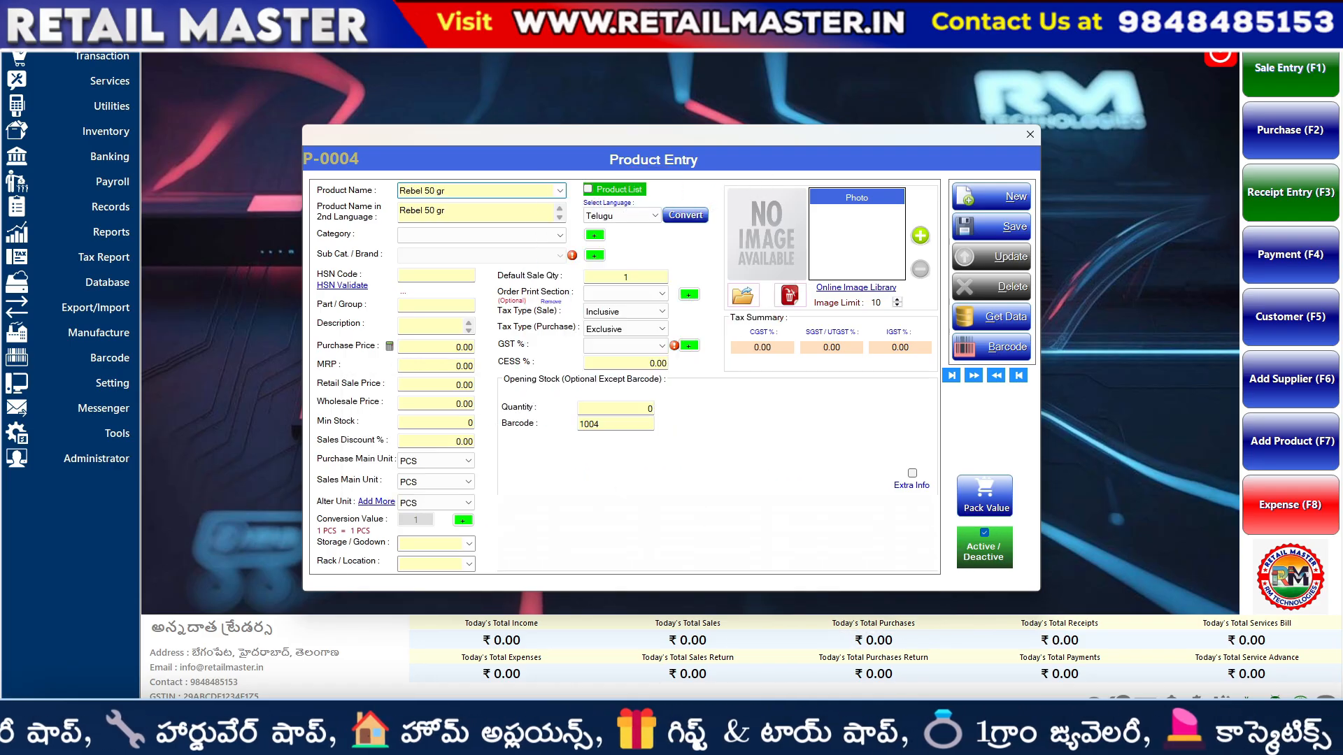
key(Tab)
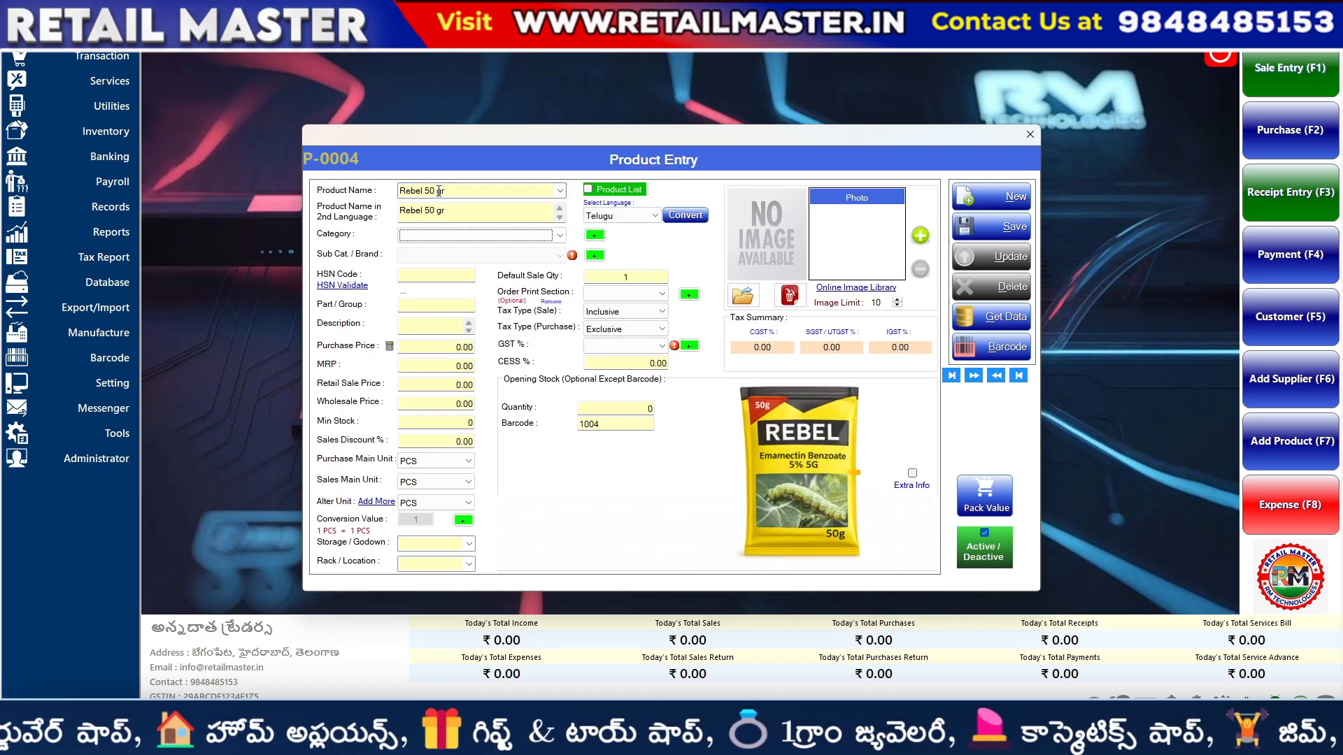
Step: Assign the Rebel product to category PESTICIDES and sub category Pesticides, and check its description text
click(444, 236)
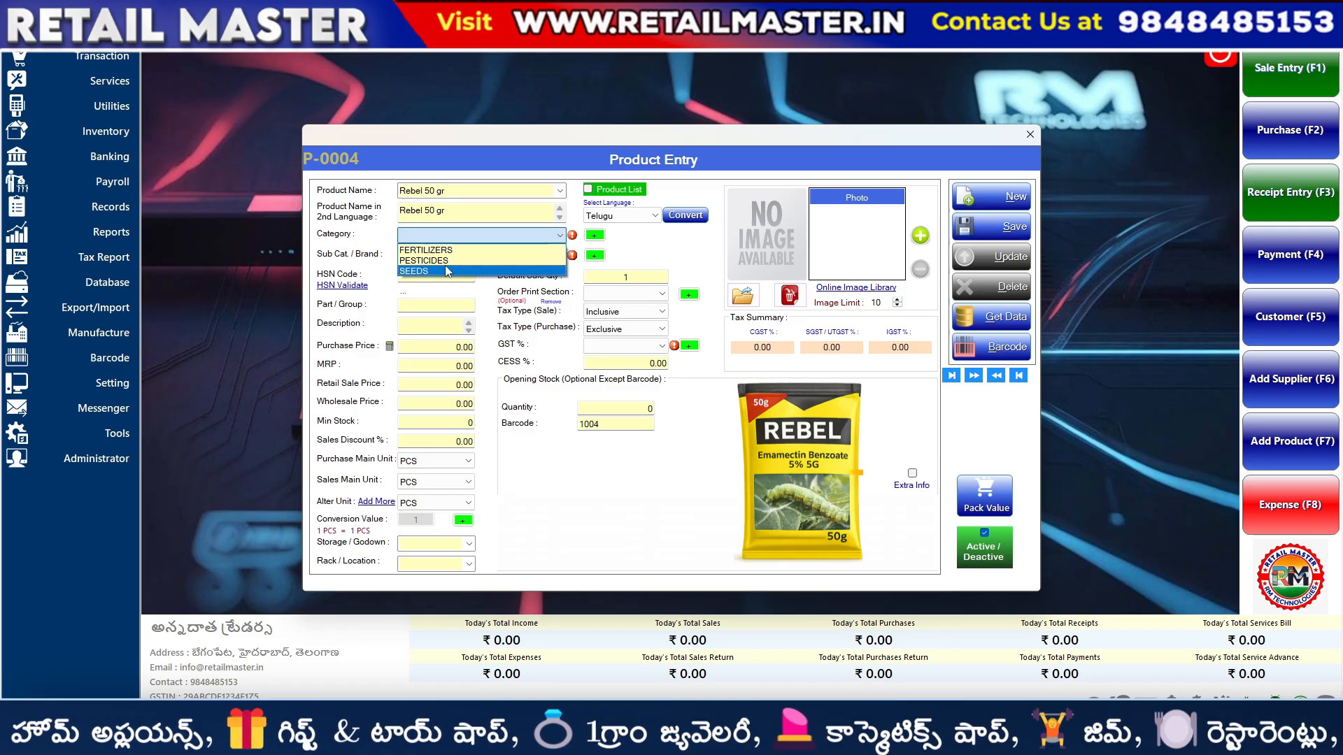
click(423, 260)
click(430, 256)
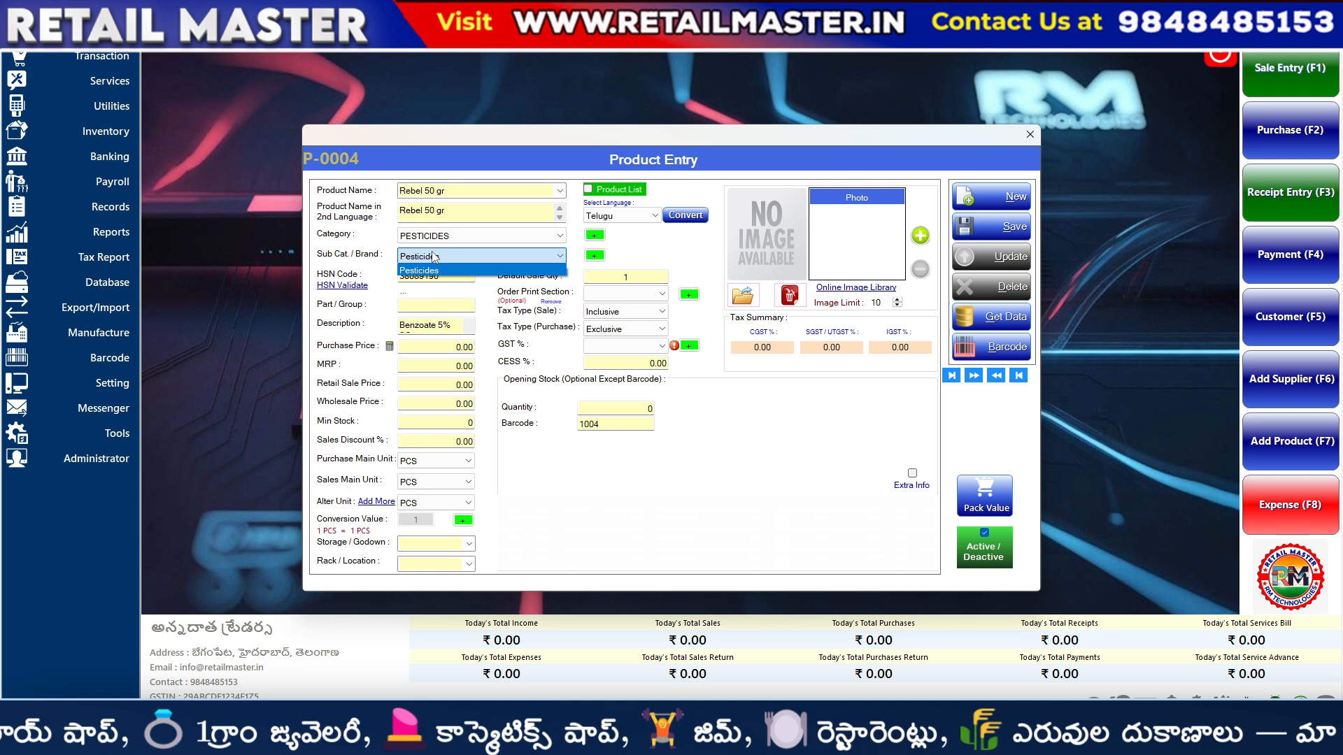
click(434, 256)
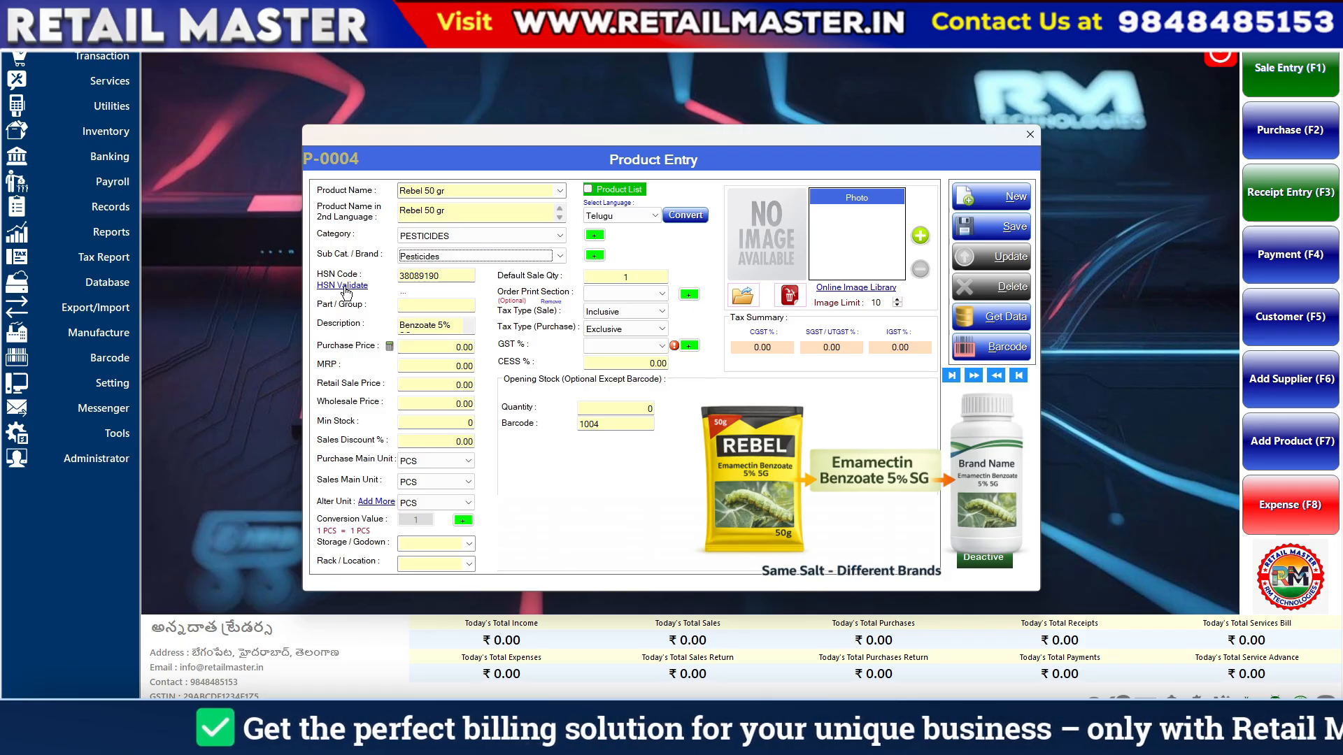
click(404, 325)
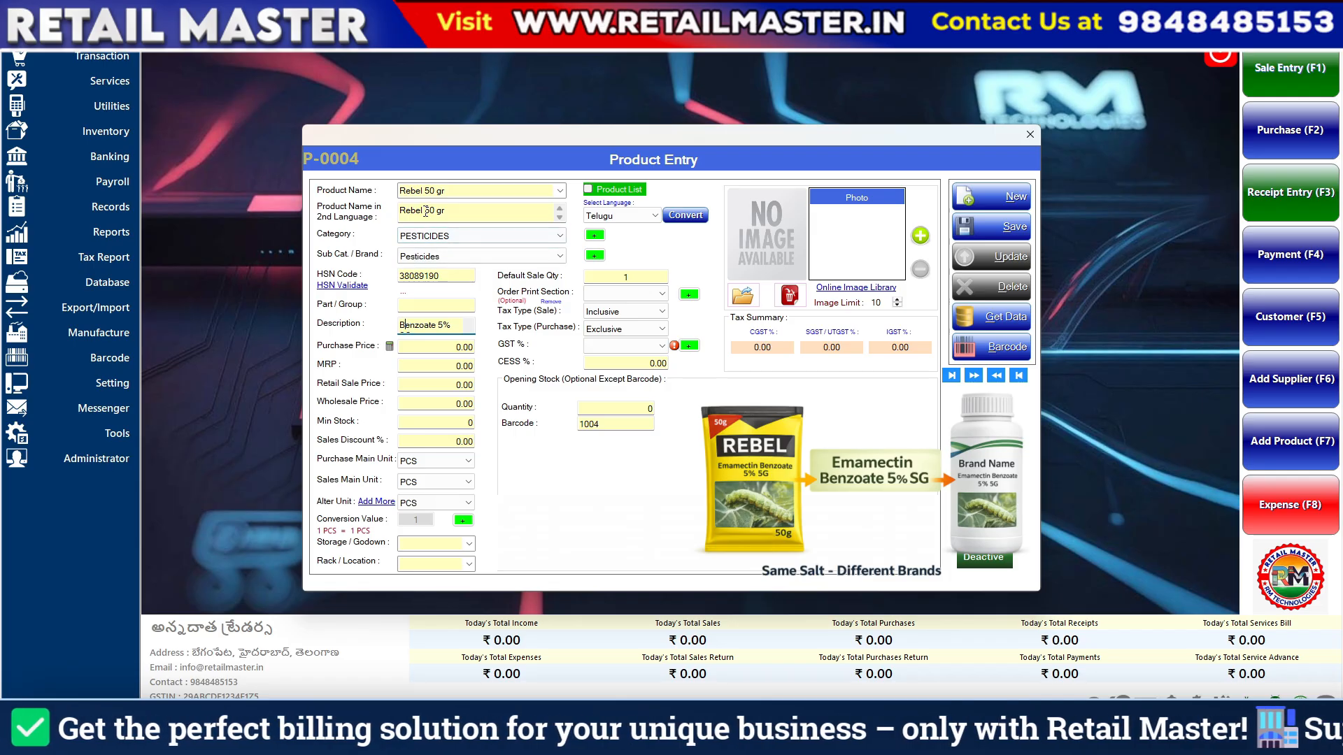
scroll(449, 325, down, 1)
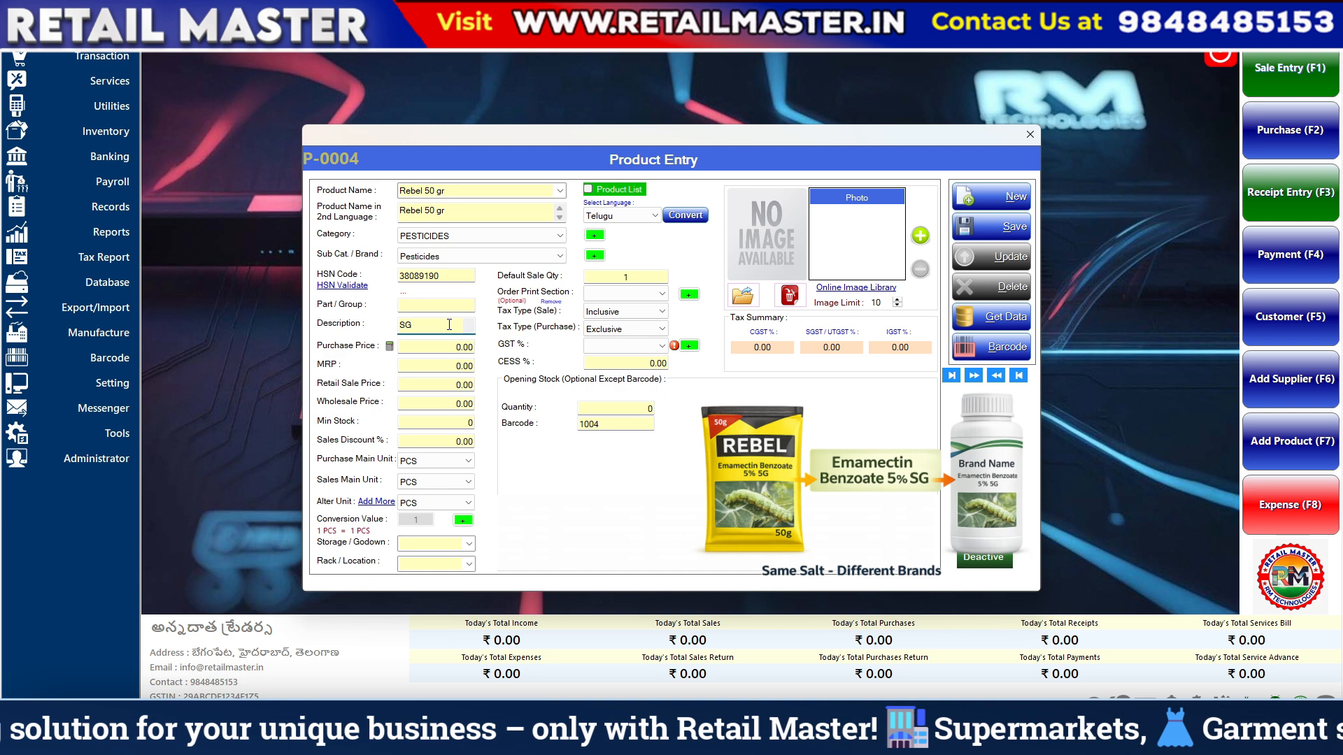
Step: Price the Rebel product with purchase price 180, MRP 220, retail sale price 200 and wholesale price 210
click(437, 350)
text(180)
drag(447, 366, 629, 364)
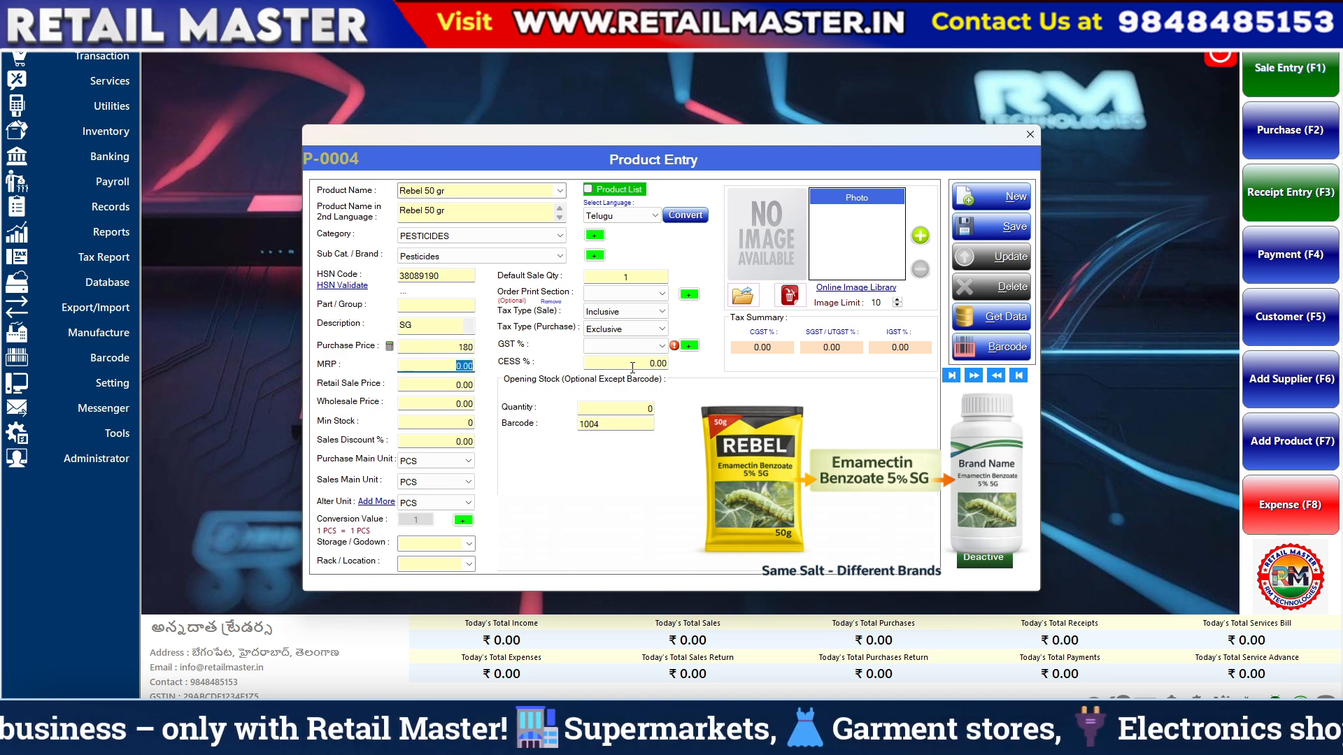
text(2)
key(Tab)
text(20)
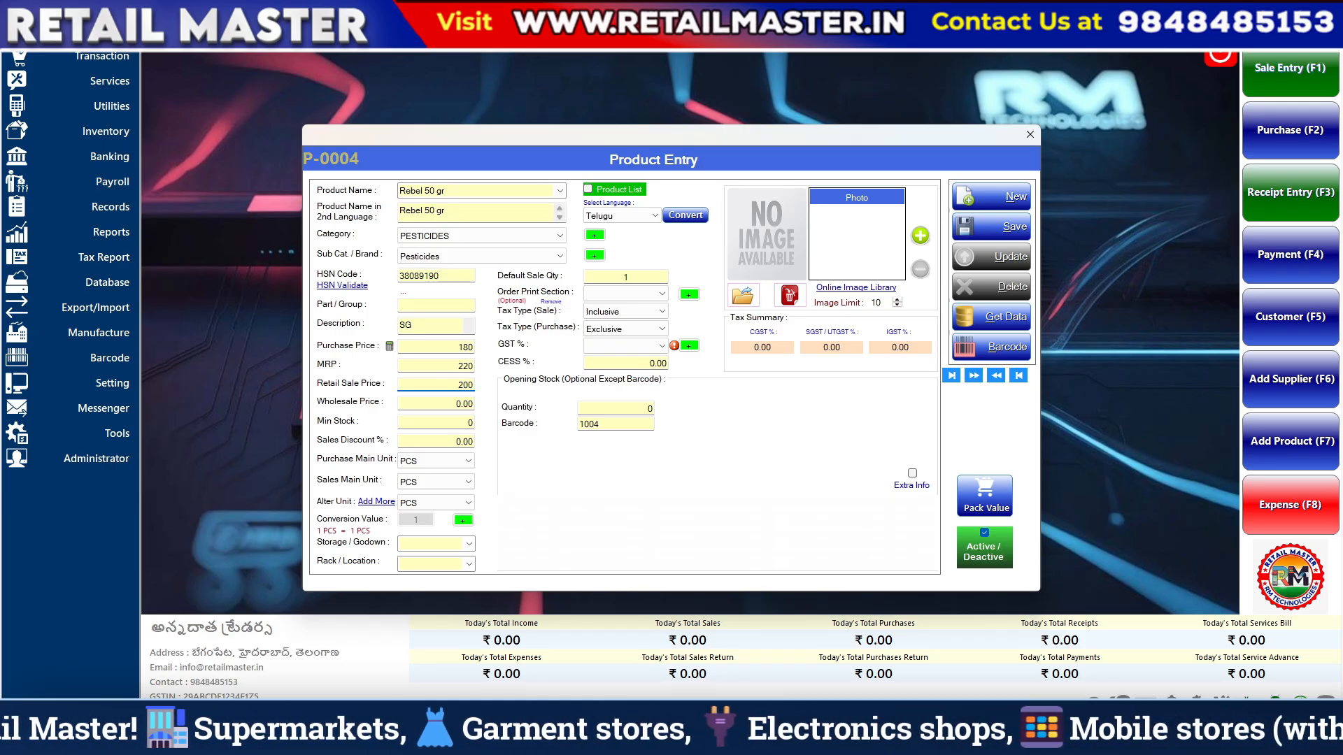
key(Tab)
text(2)
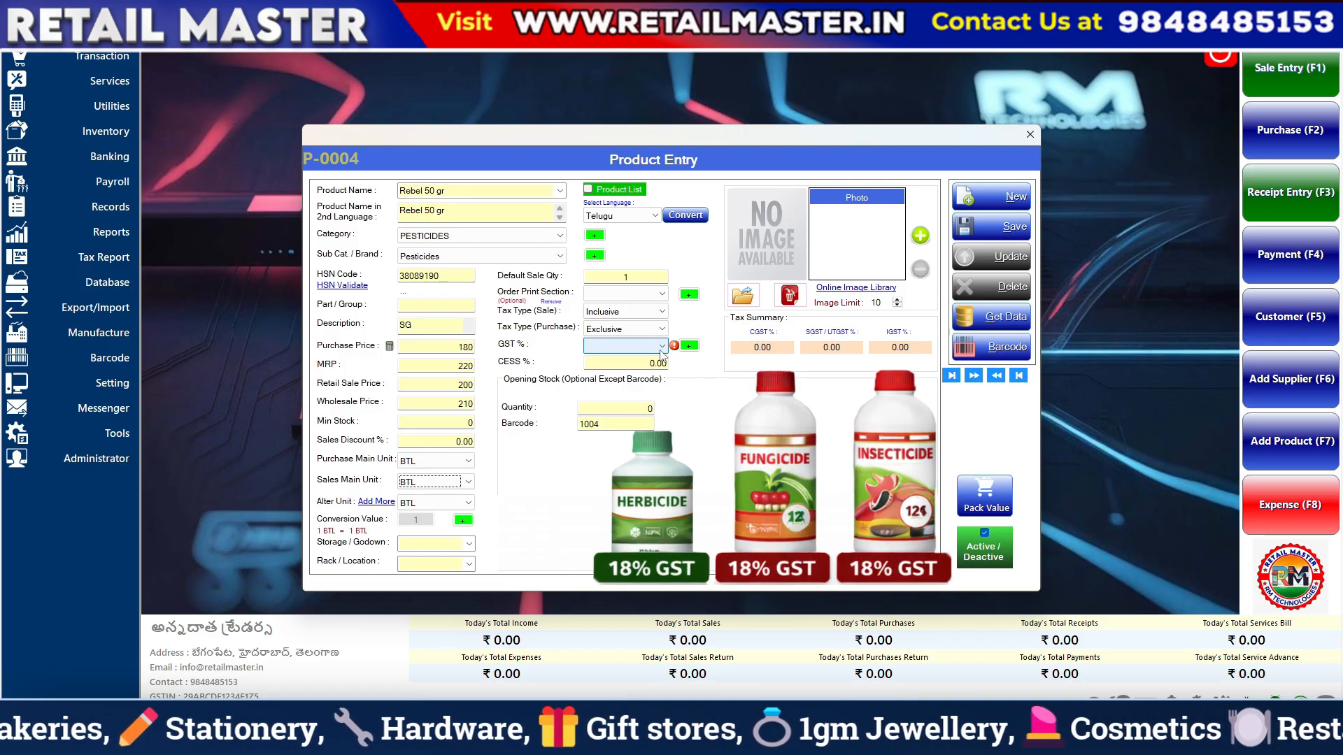
Step: Set the Rebel product's GST rate to 18% and its opening stock quantity to 30
click(665, 349)
click(630, 380)
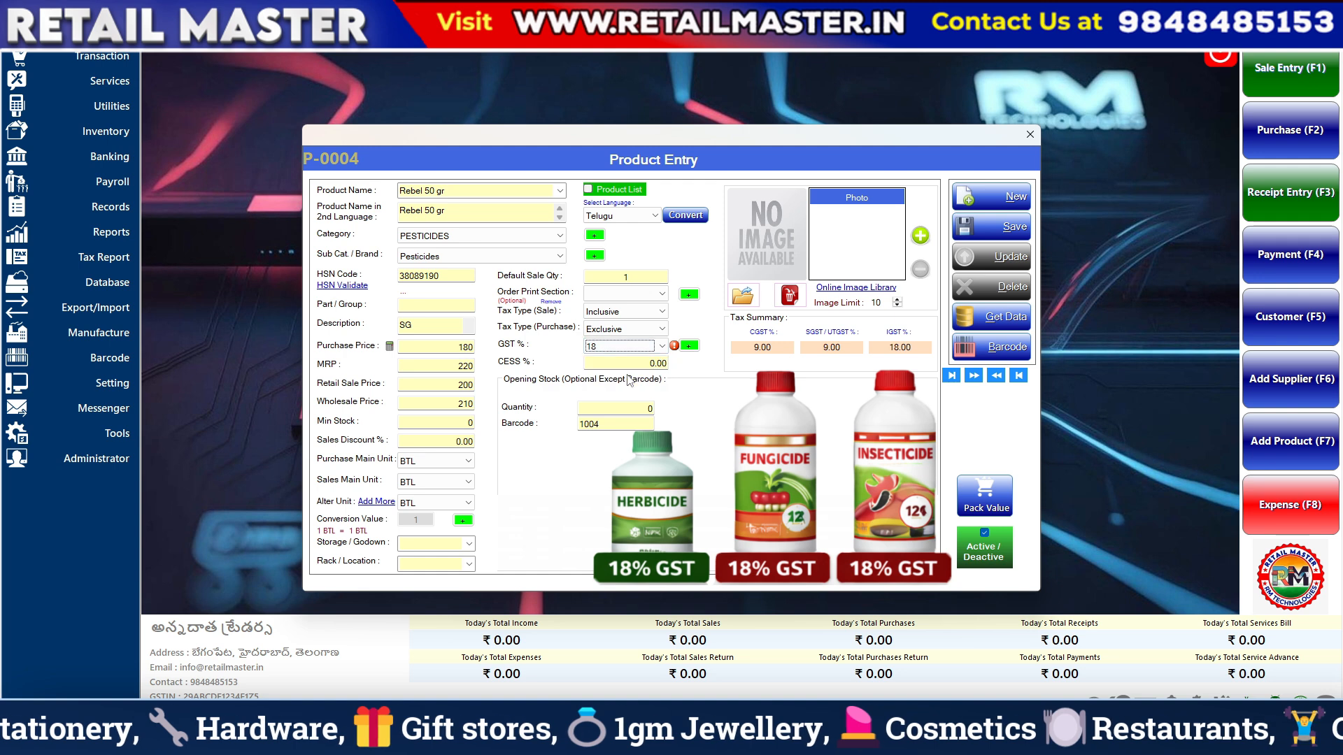
click(630, 408)
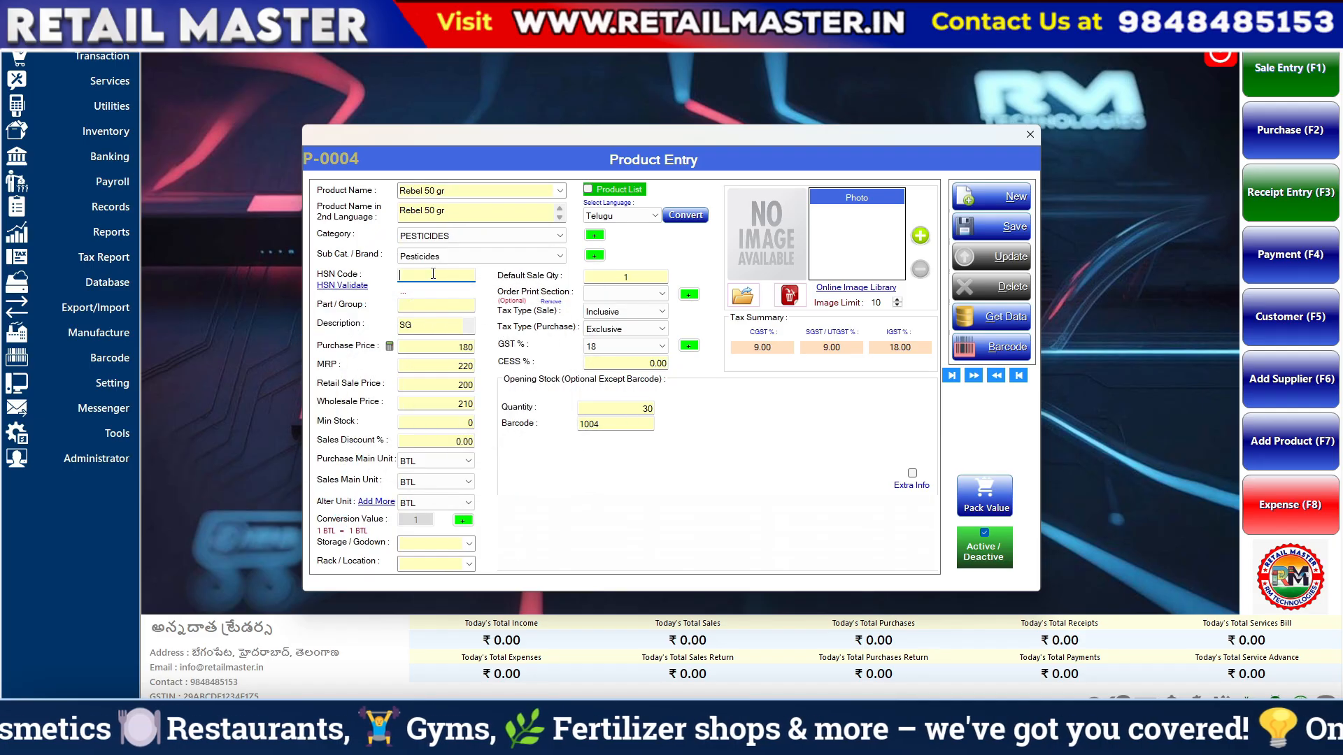
Step: Enter HSN code 38089190 for the Rebel product and save the record
text(38089190)
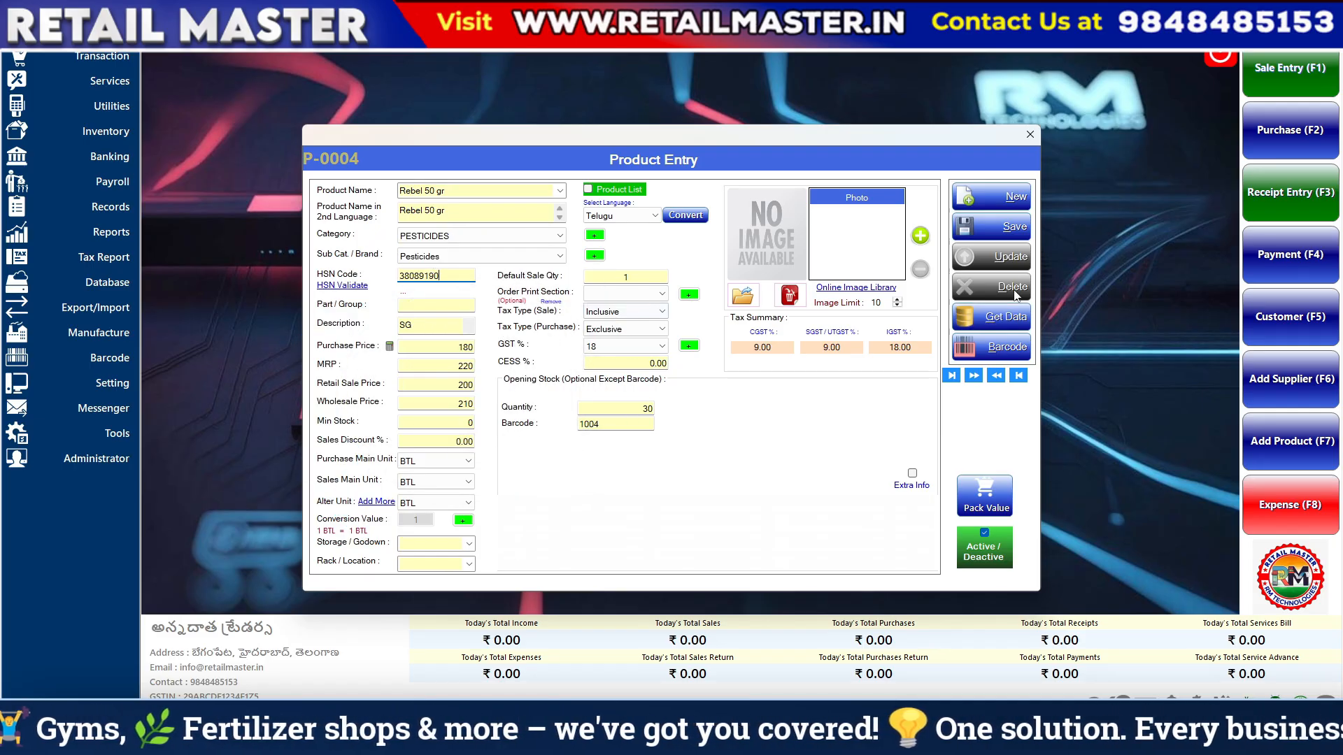
click(1005, 229)
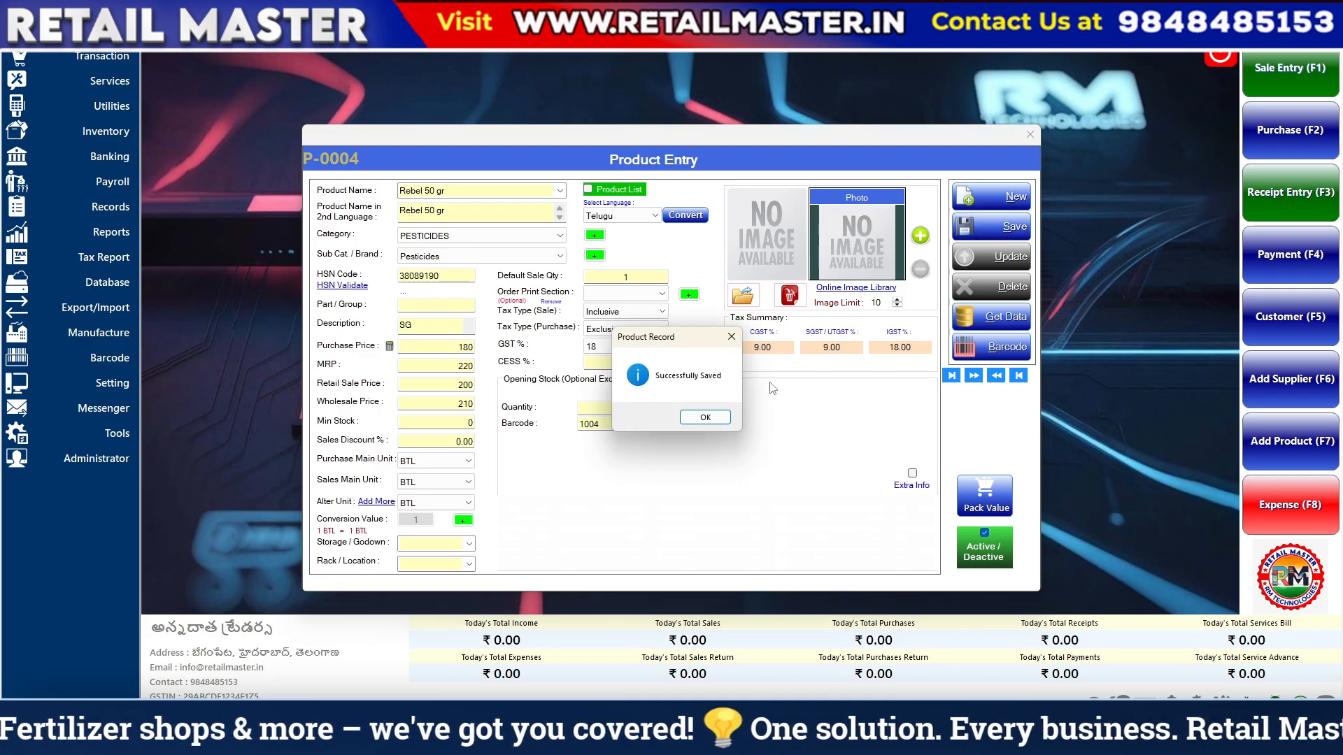
click(708, 423)
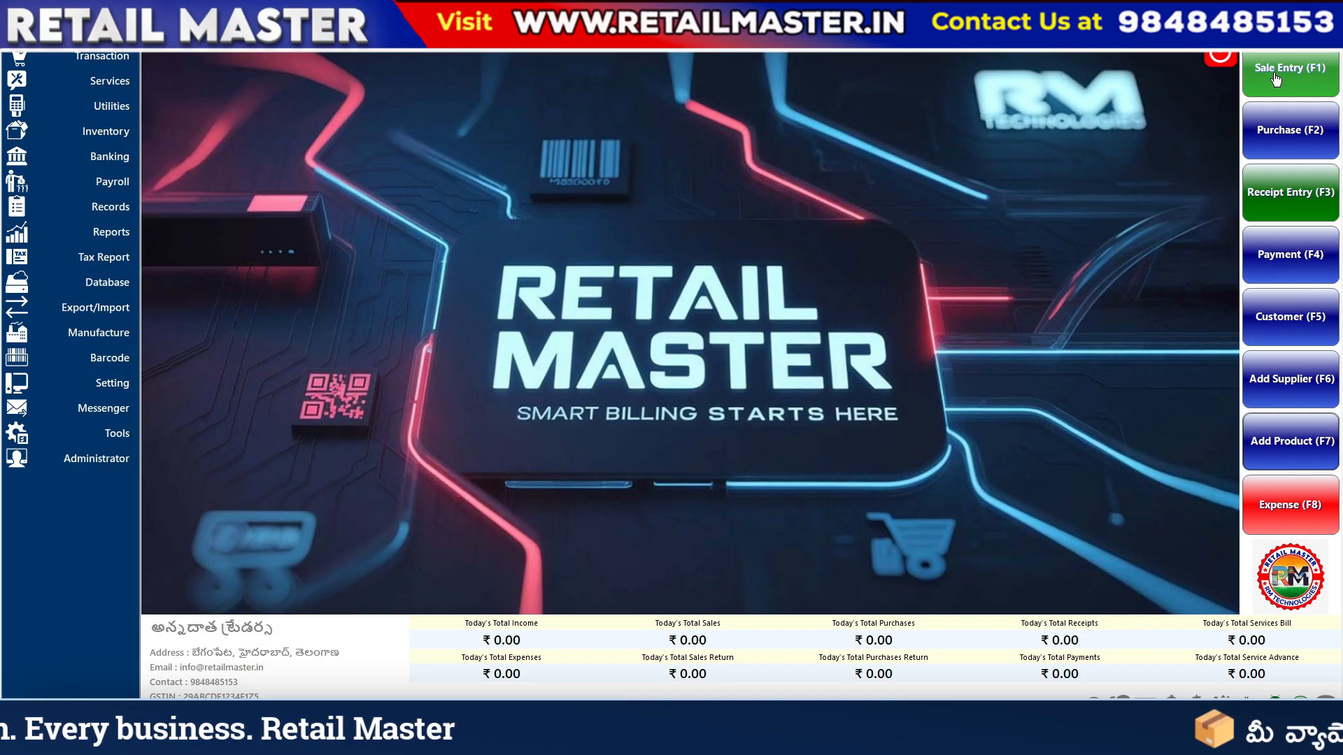
Step: Start a new sale entry for the Cash customer and add 1 BAG of Ureas 45 KGS to the bill
click(1277, 79)
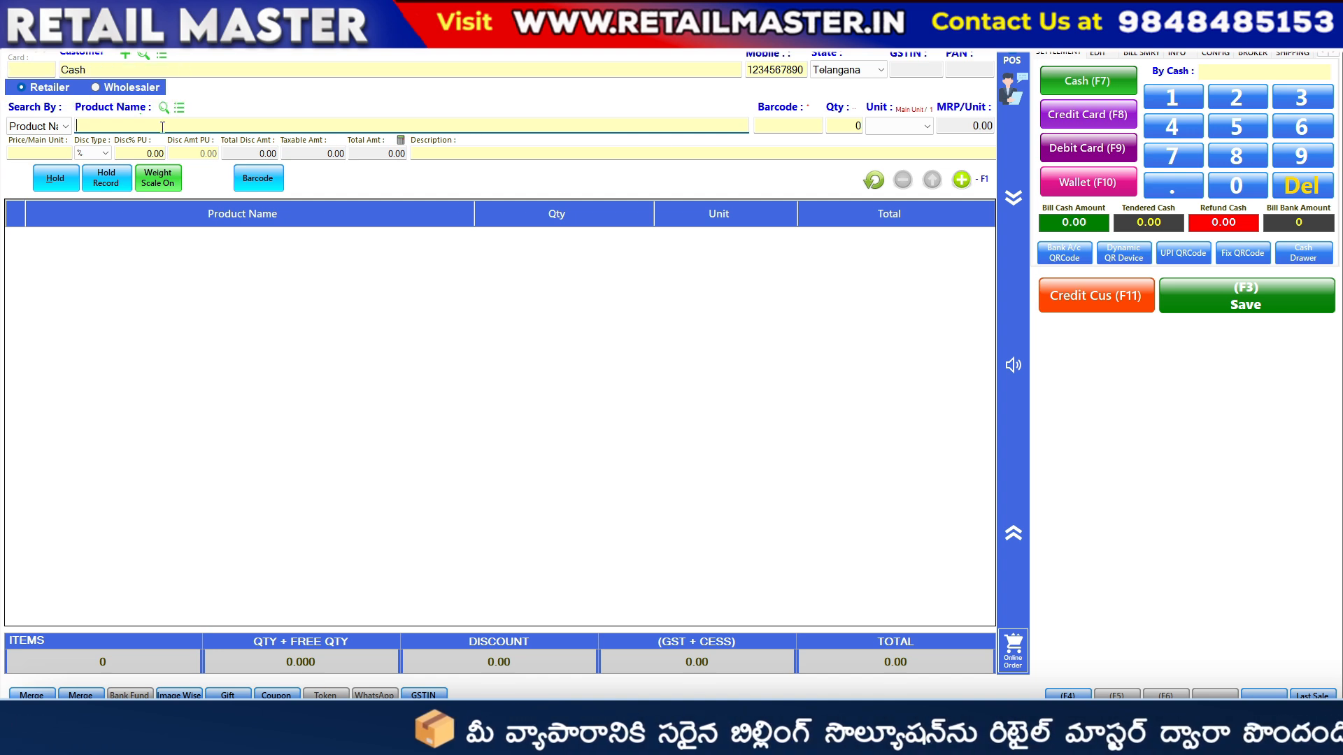
text(u)
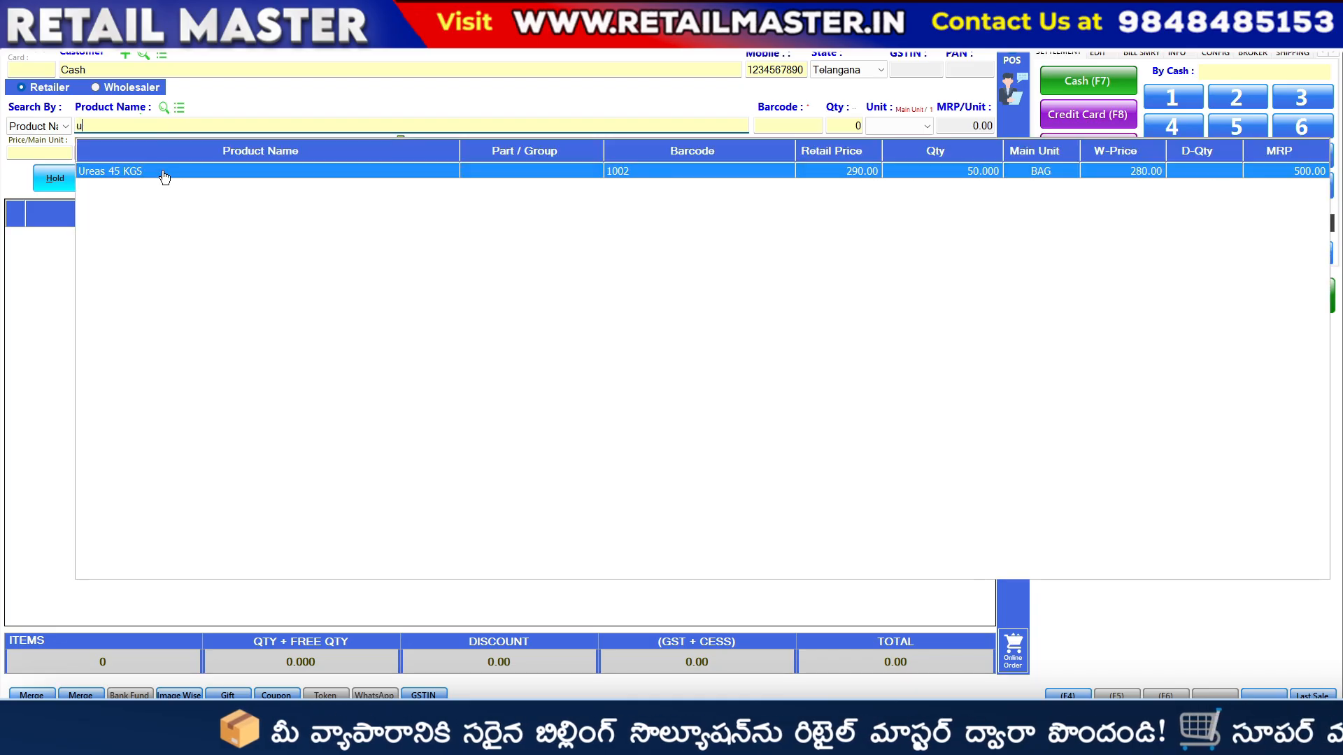
click(165, 177)
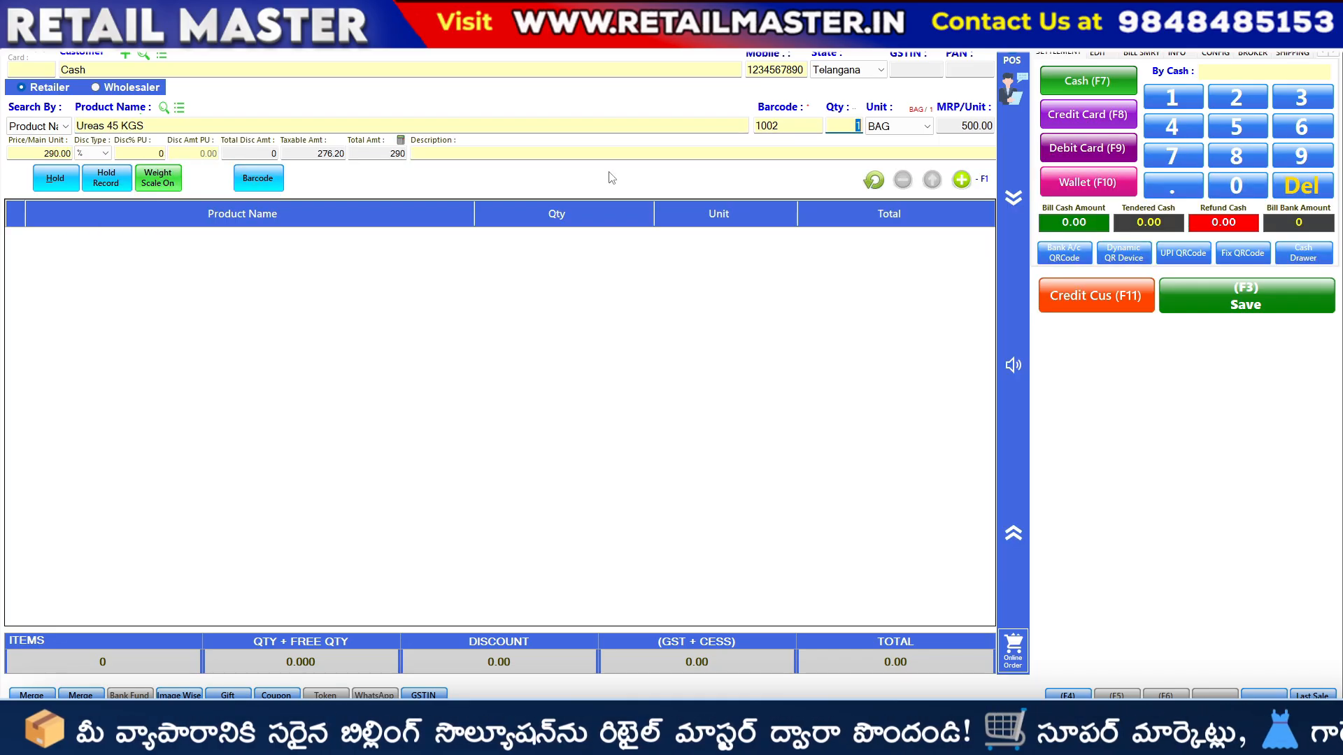
click(979, 180)
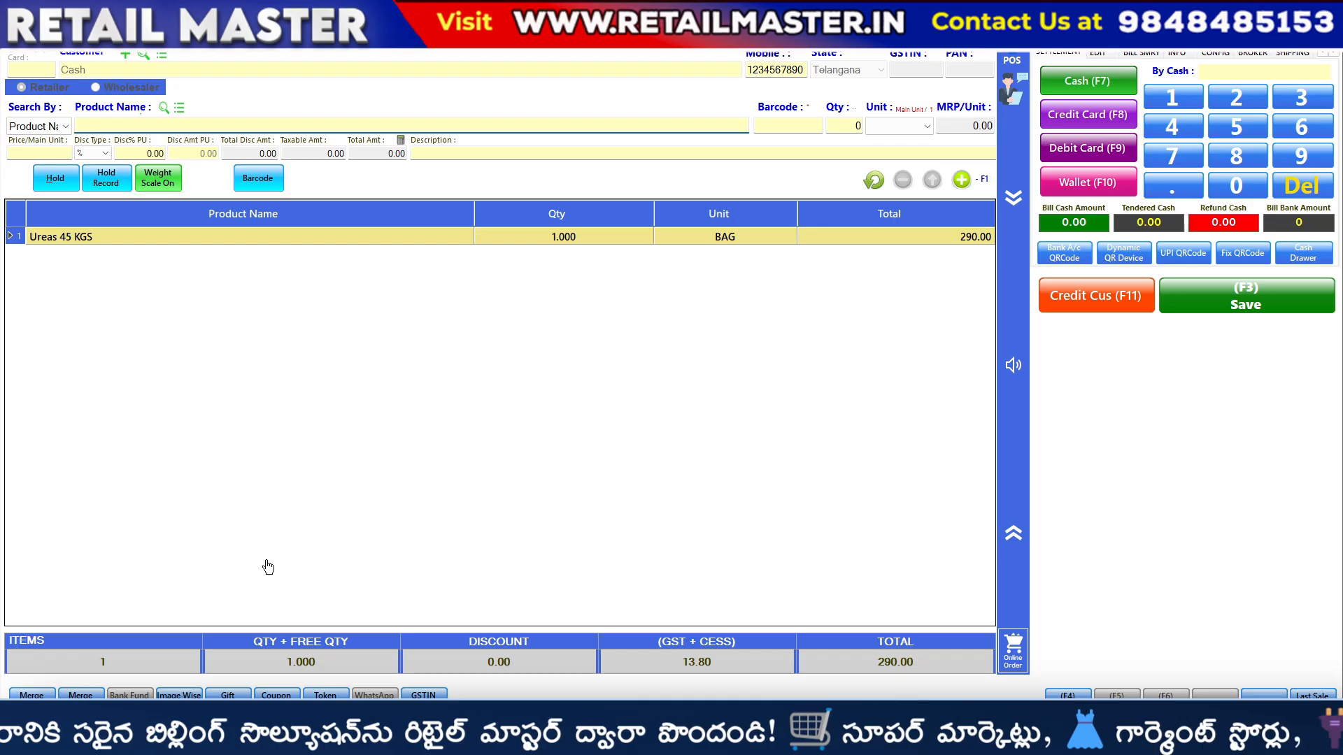
mouse_move(894, 226)
mouse_down()
mouse_move(977, 231)
mouse_move(1003, 256)
mouse_move(996, 247)
mouse_up()
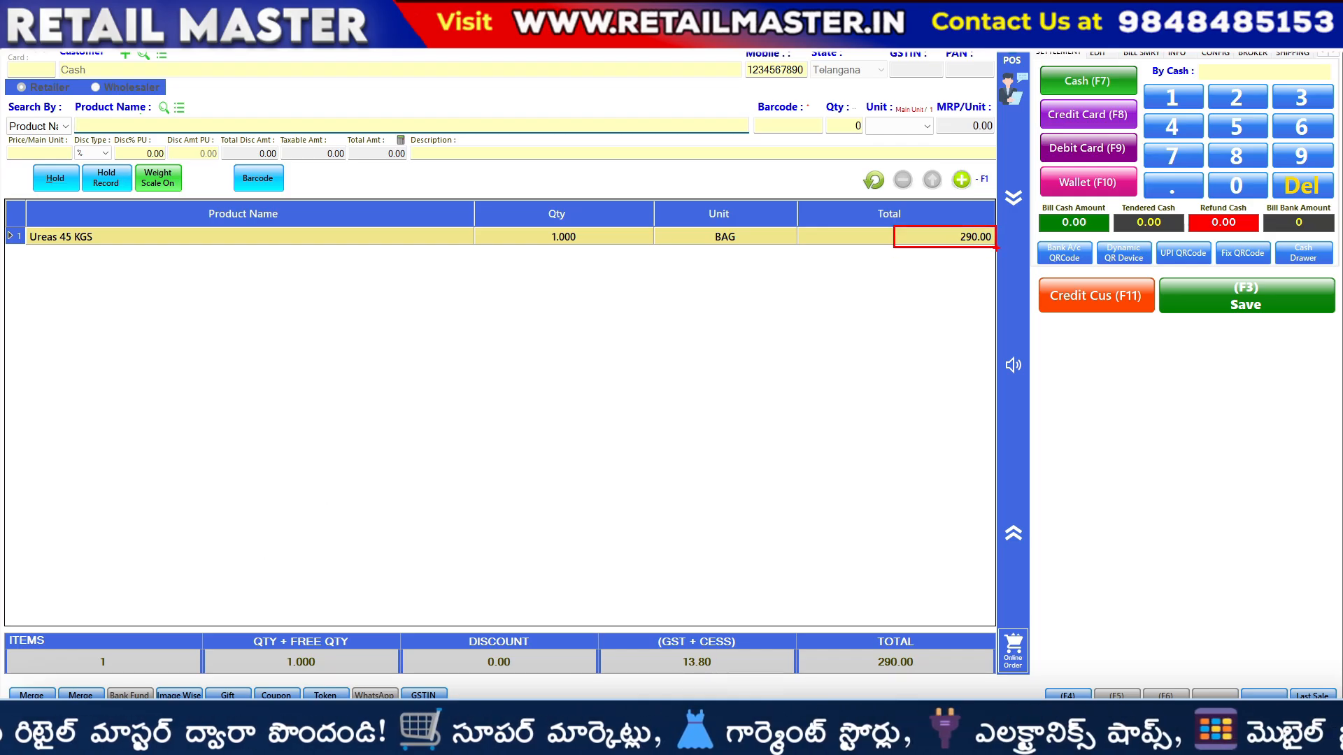
drag(632, 615, 753, 670)
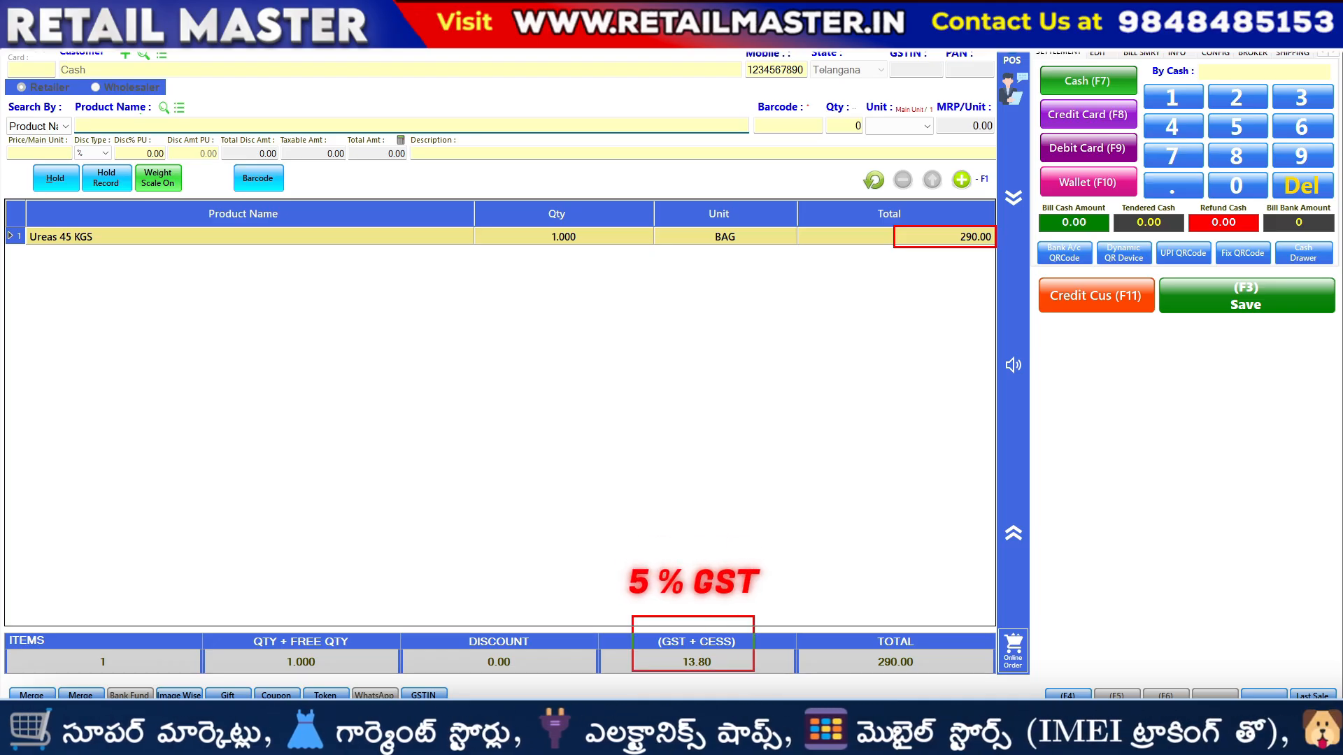
key(Escape)
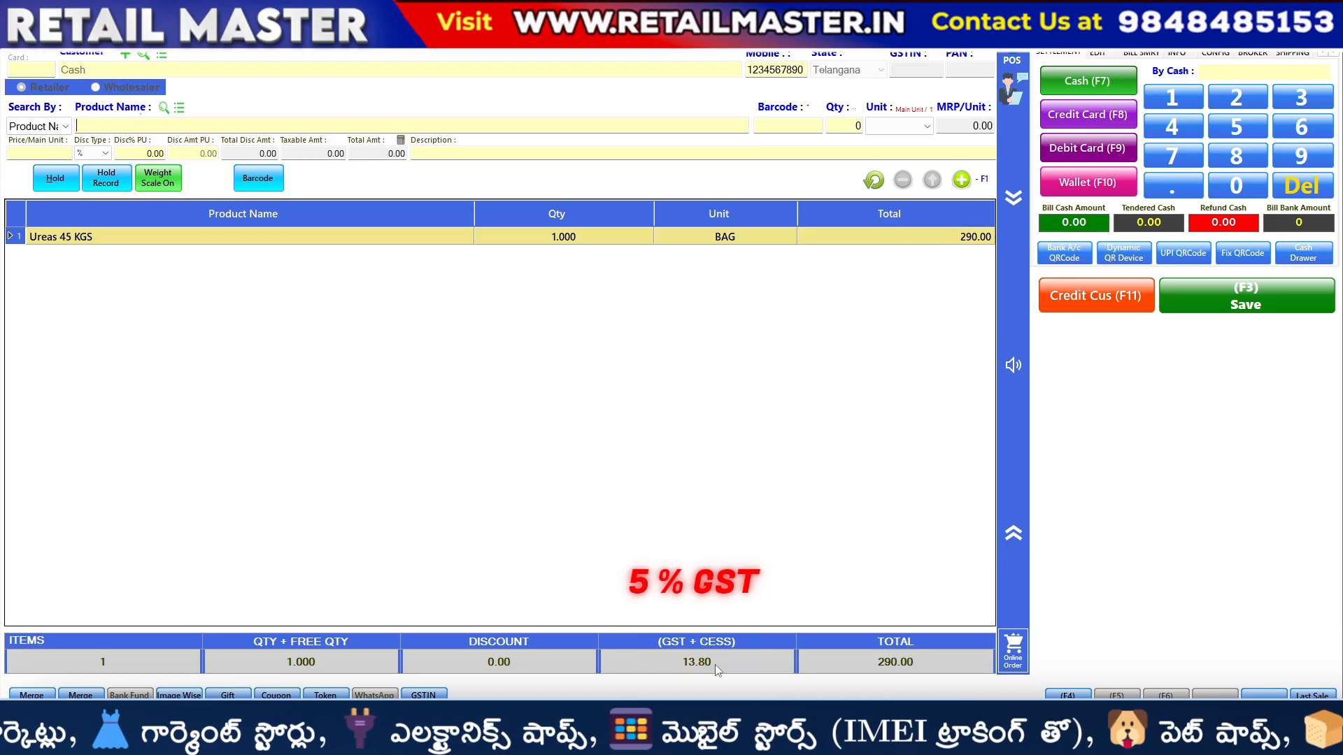
Step: Find the Cotton Seed Pack 450g product and add 1 PAC of it to the bill
text(s)
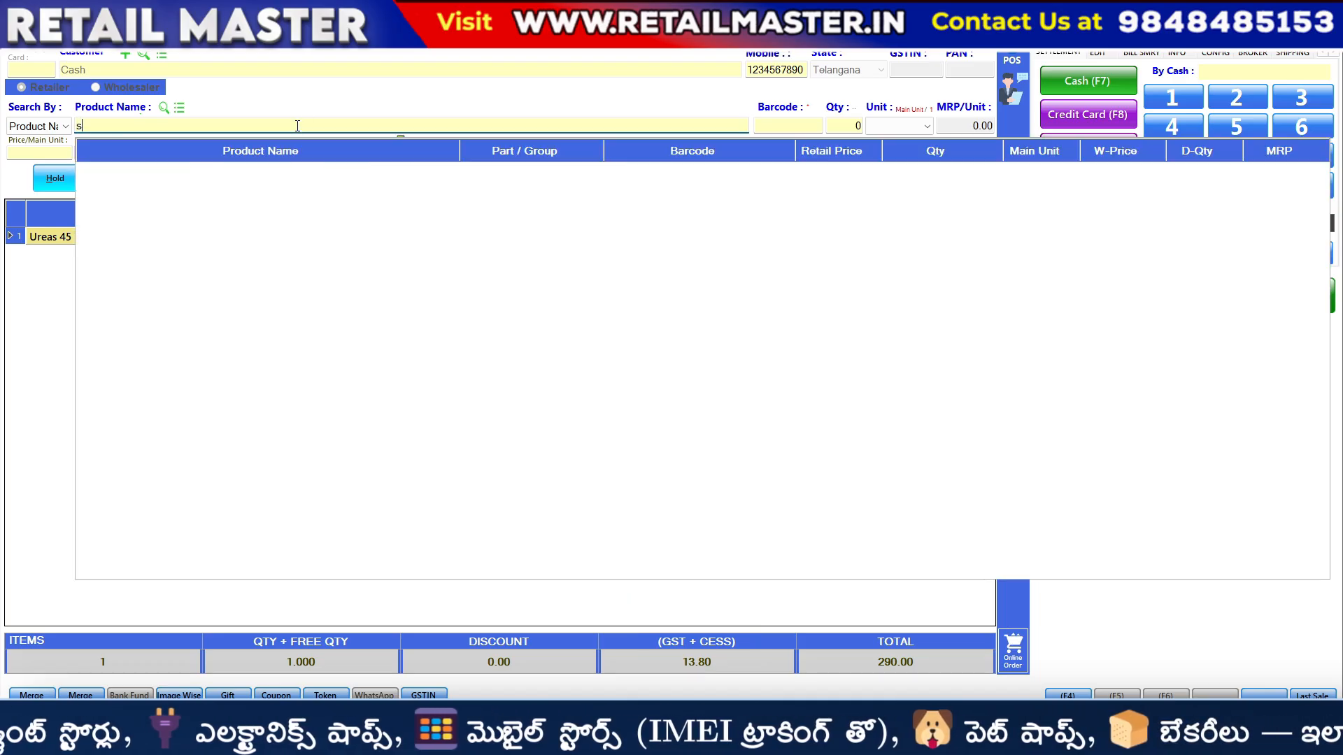
key(BackSpace)
text(xo)
key(BackSpace)
key(BackSpace)
text(c)
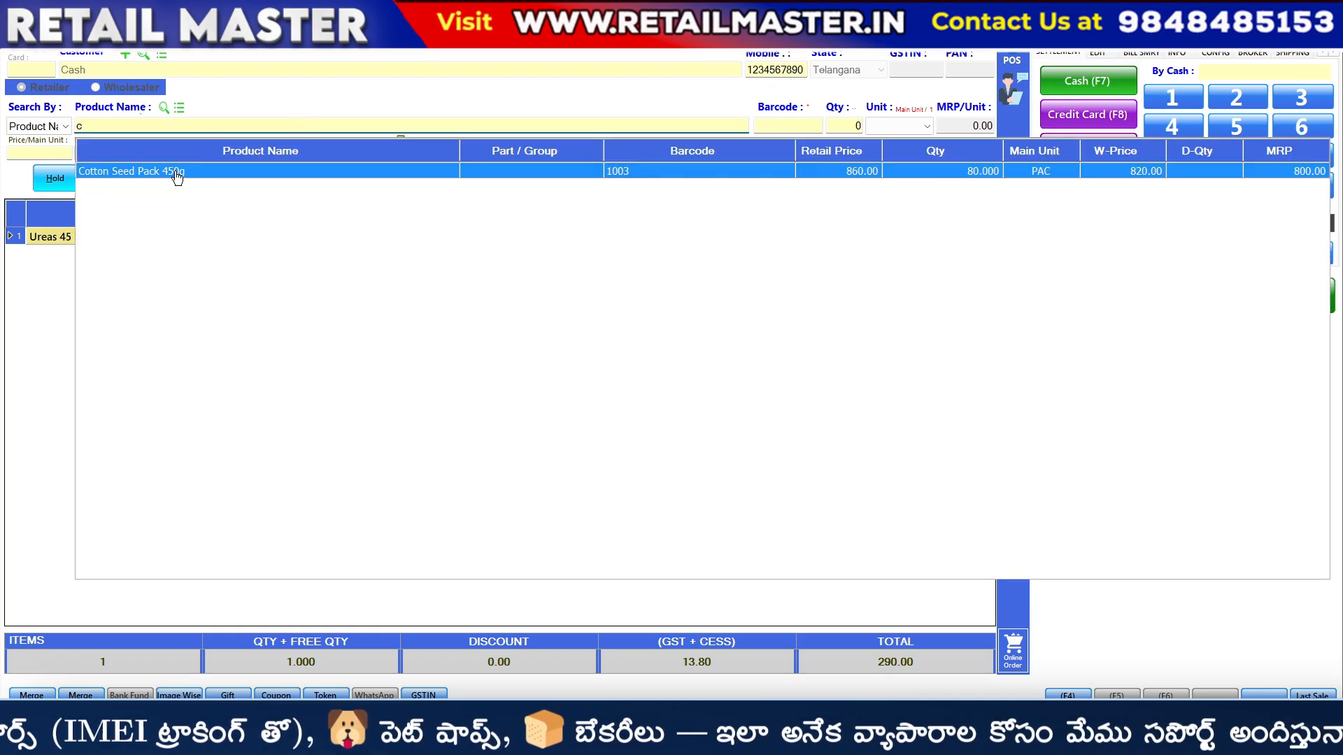
click(176, 178)
click(961, 180)
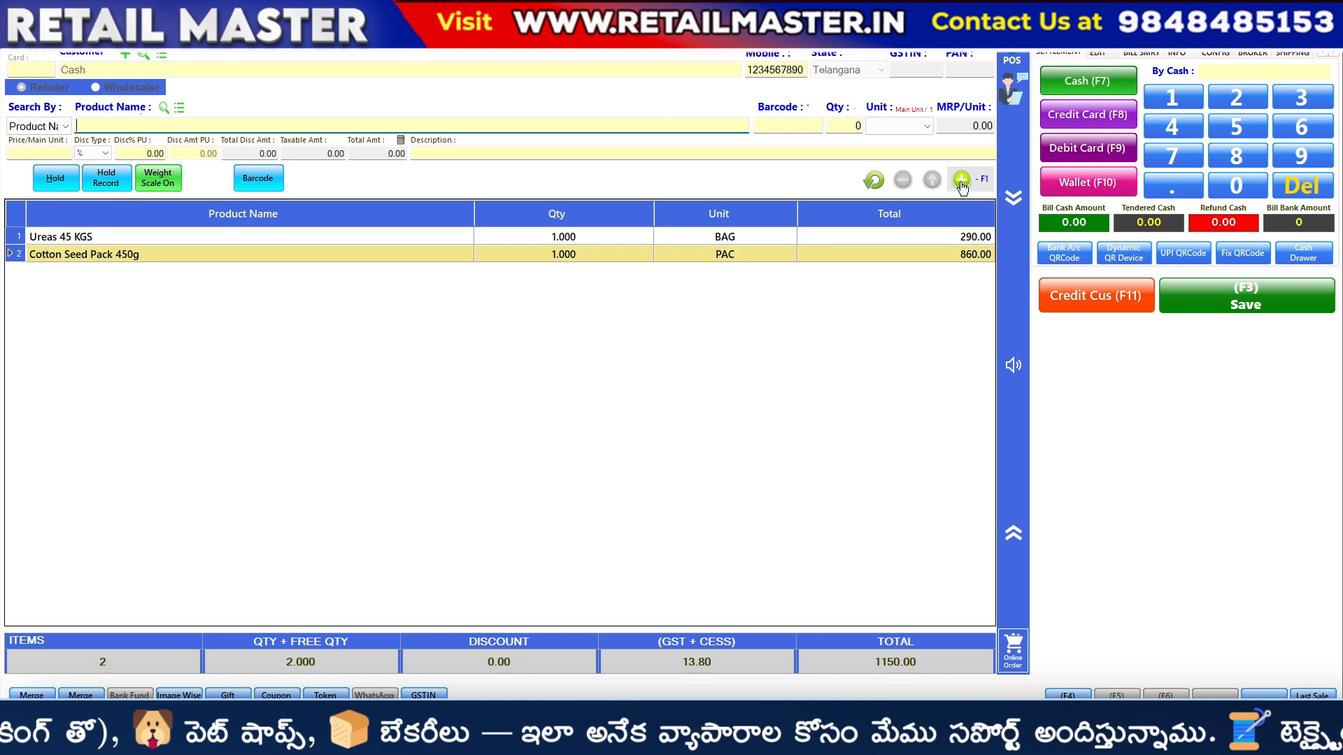
mouse_move(908, 225)
mouse_down()
mouse_move(1001, 246)
mouse_move(994, 273)
mouse_up()
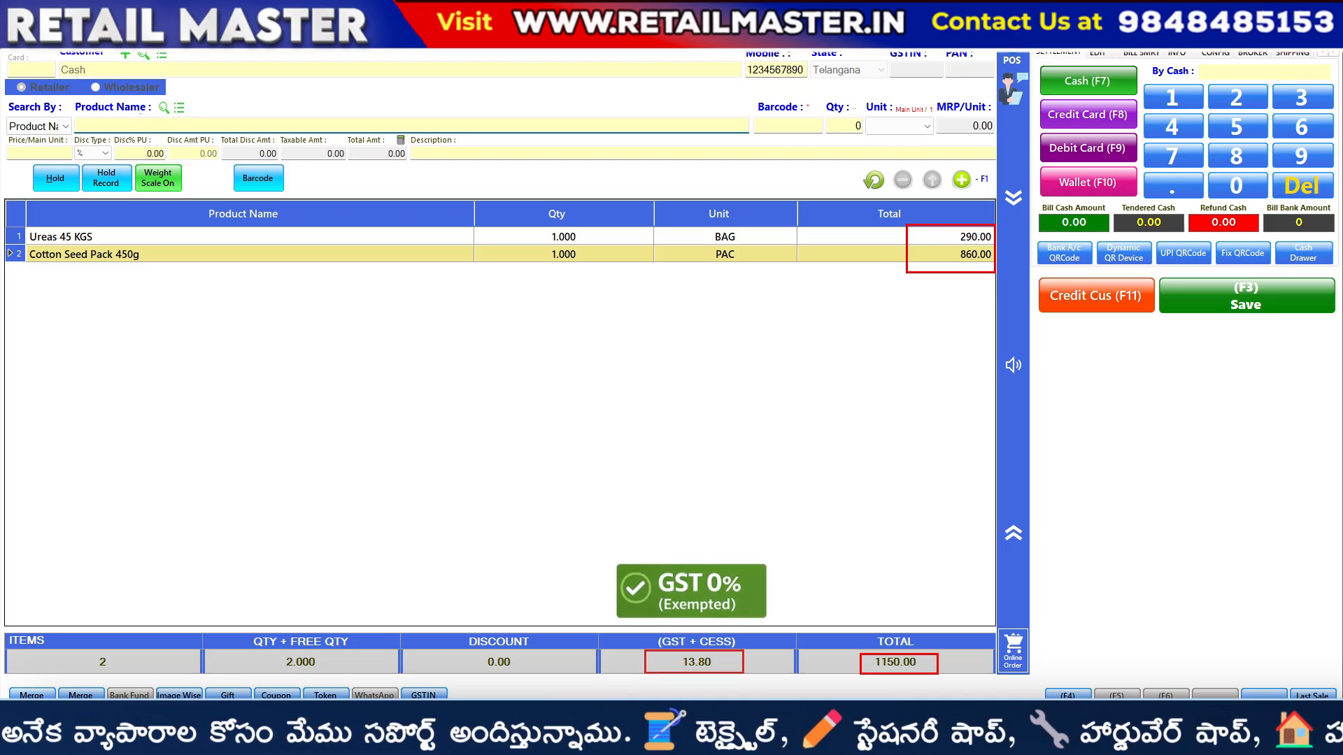
mouse_move(22, 246)
mouse_down()
mouse_move(115, 251)
mouse_move(152, 271)
mouse_up()
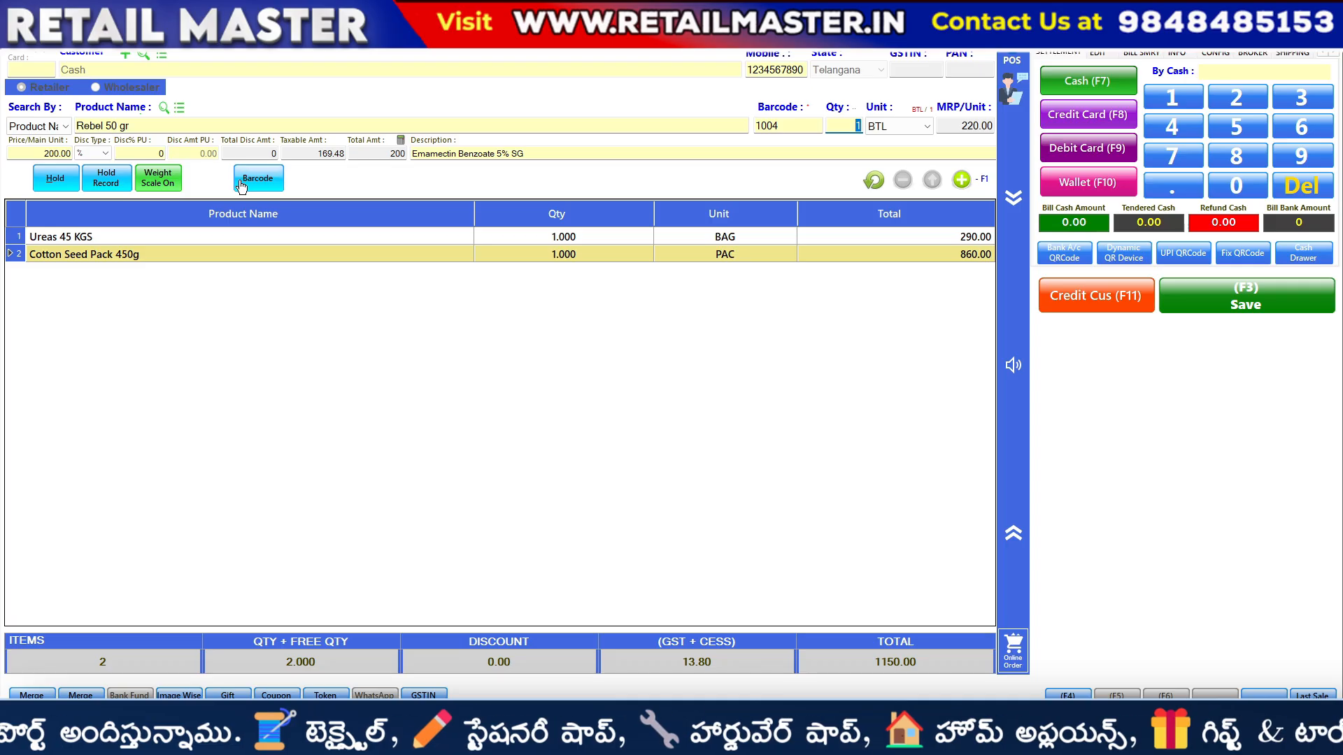
Step: Check the name and description of Rebel 50 gr and add 1 BTL of it to the bill
key(ctrl+2)
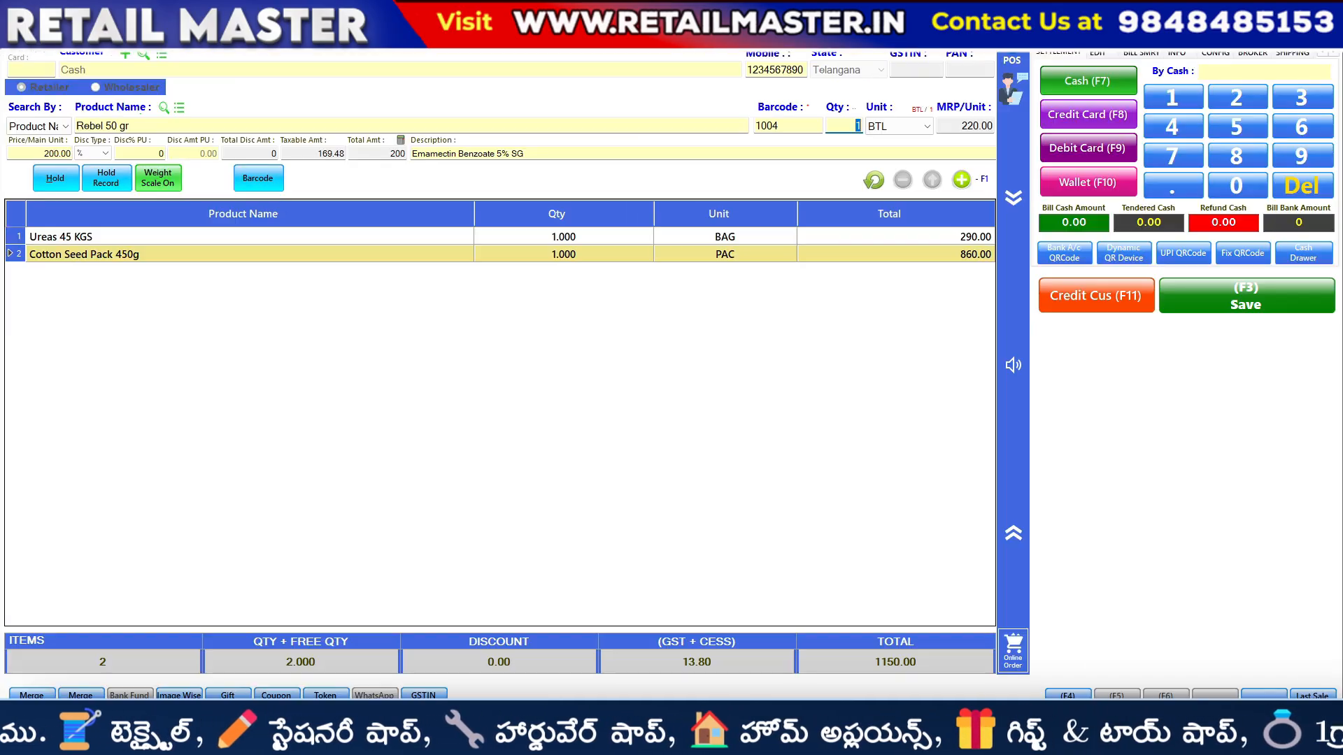
drag(66, 112, 149, 134)
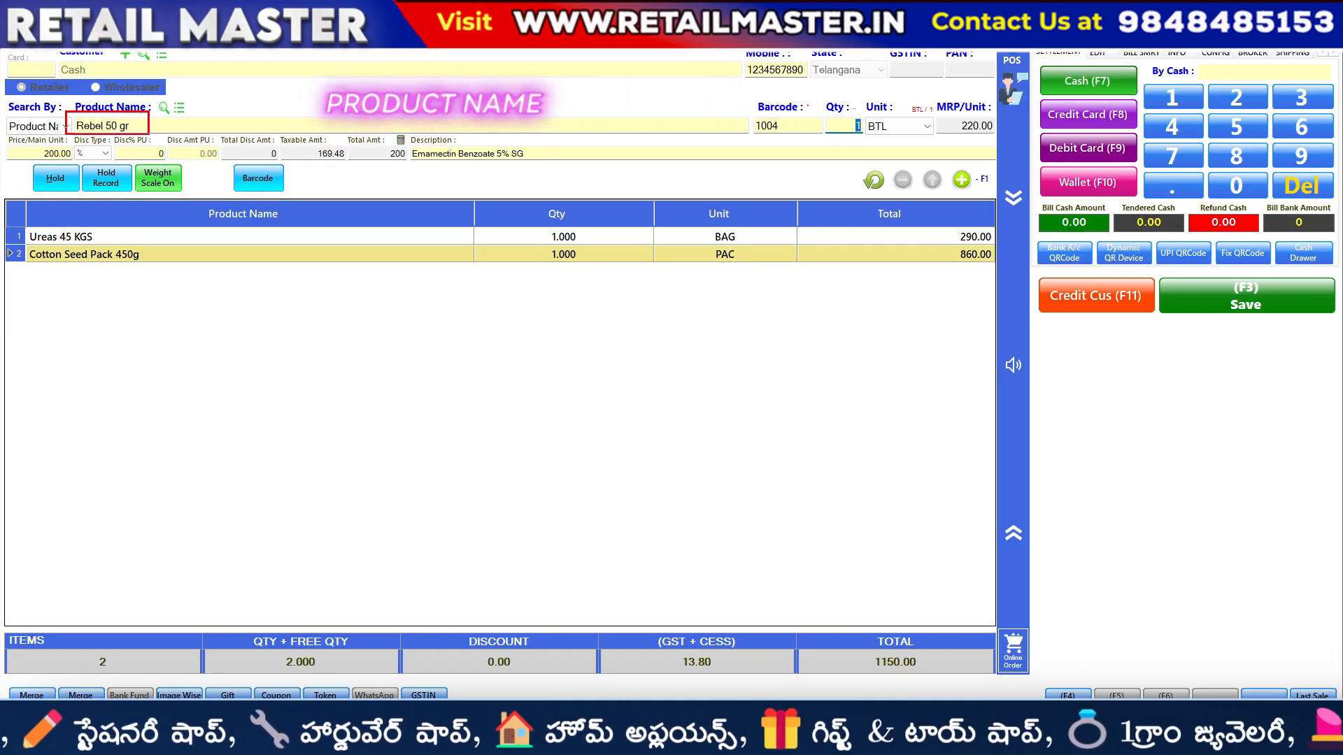
drag(406, 144, 685, 167)
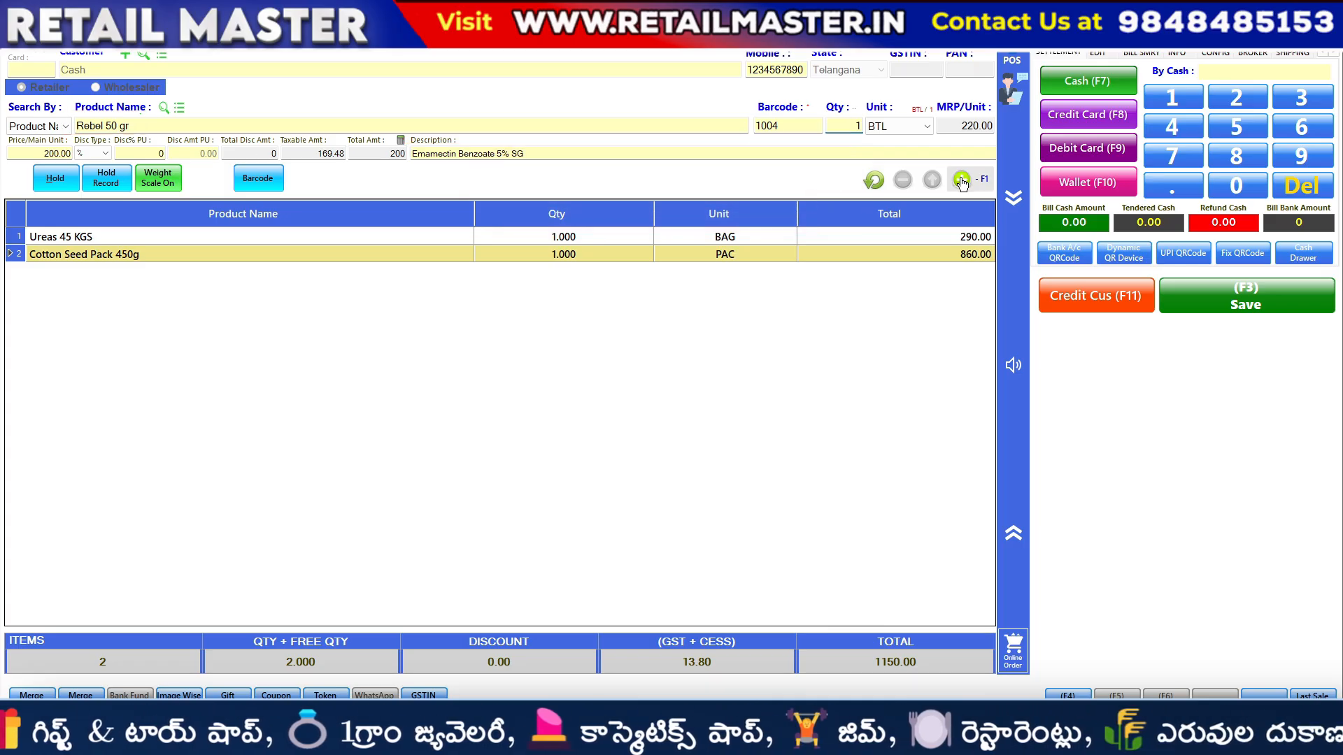
key(Return)
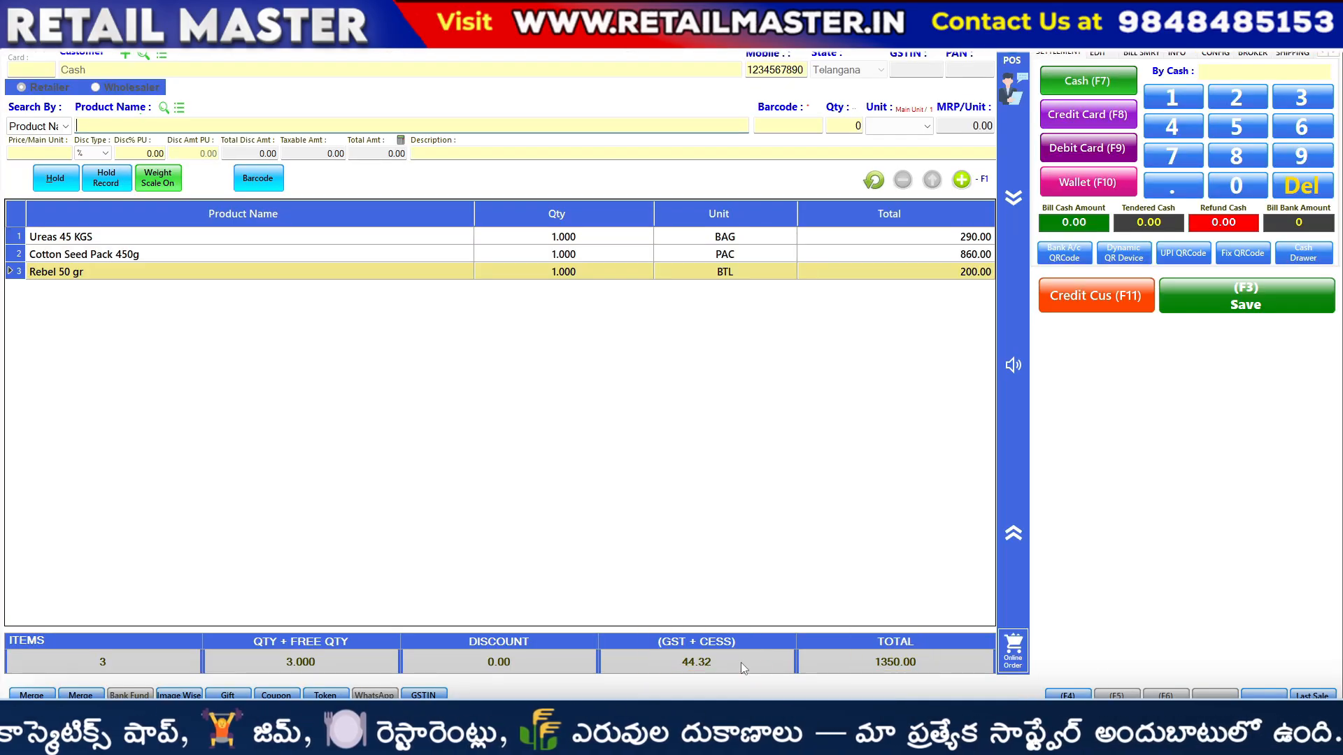
Step: Settle the full bill in cash, save the sale and choose to print the sales invoice
key(F7)
key(F3)
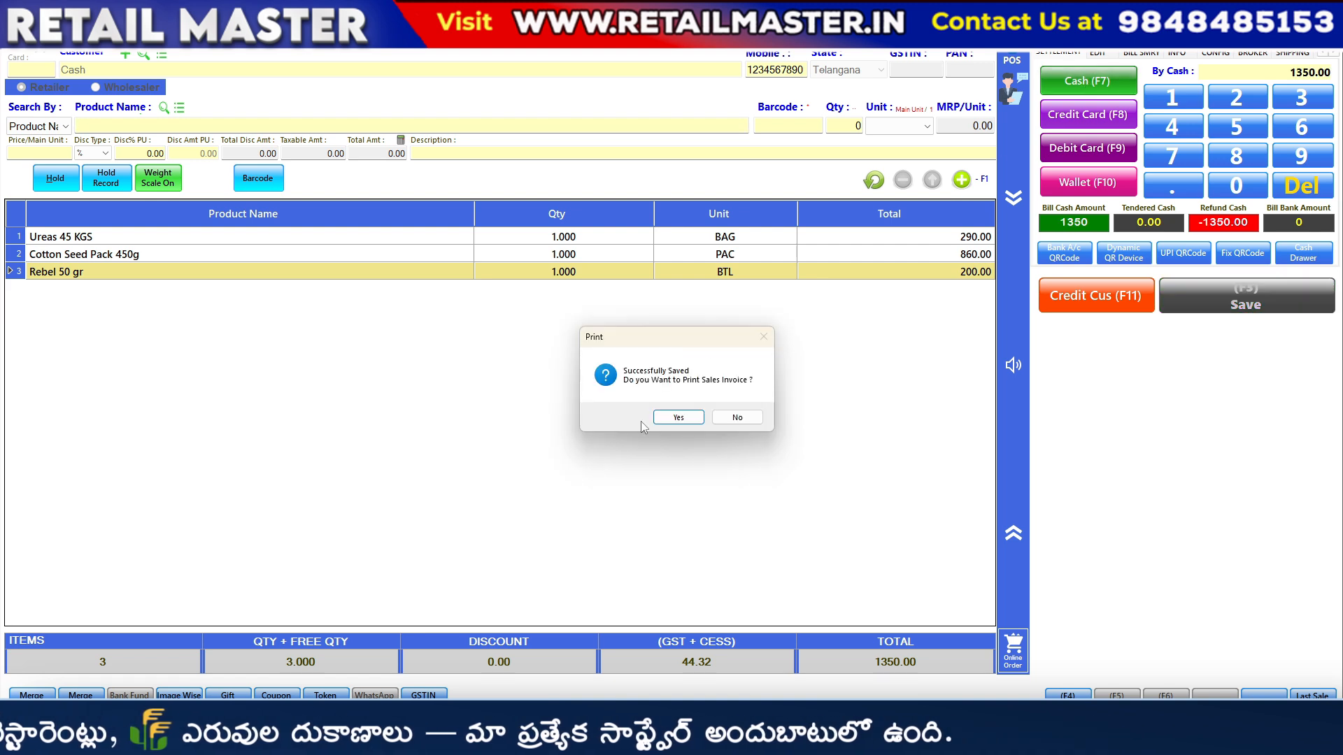
click(675, 418)
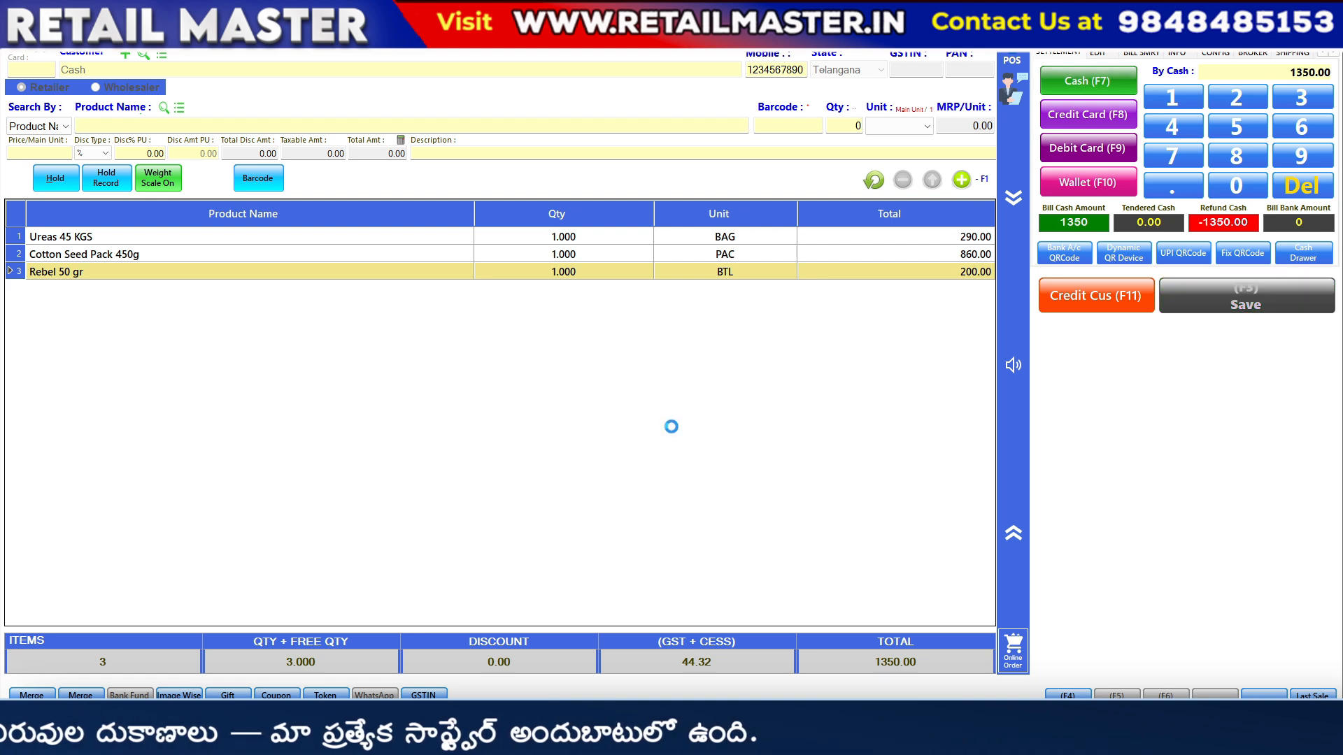